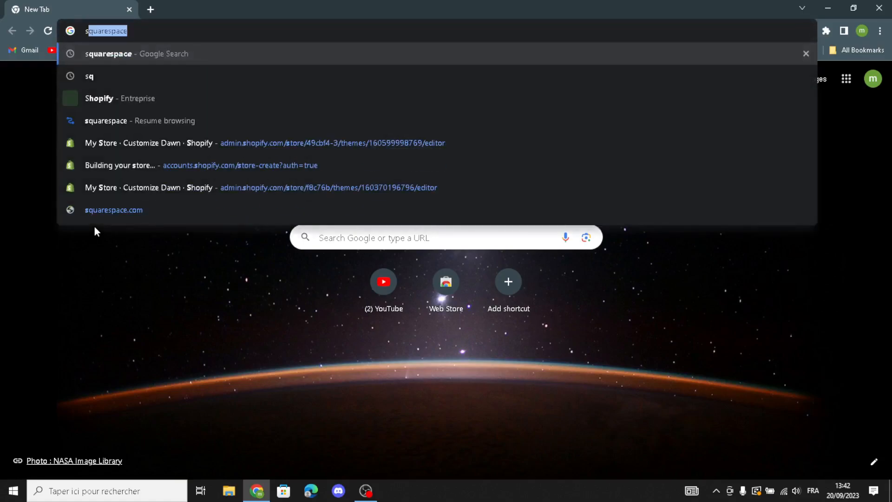
Step: Search the web for squarespace and open the template gallery from the Squarespace Website Builder page
{"action": "key", "text": "Return"}
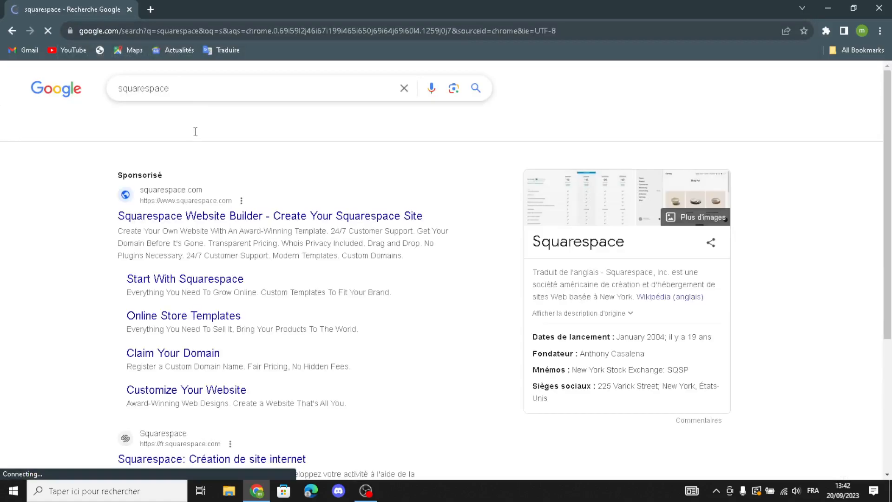
{"action": "left_click", "coordinate": [173, 215]}
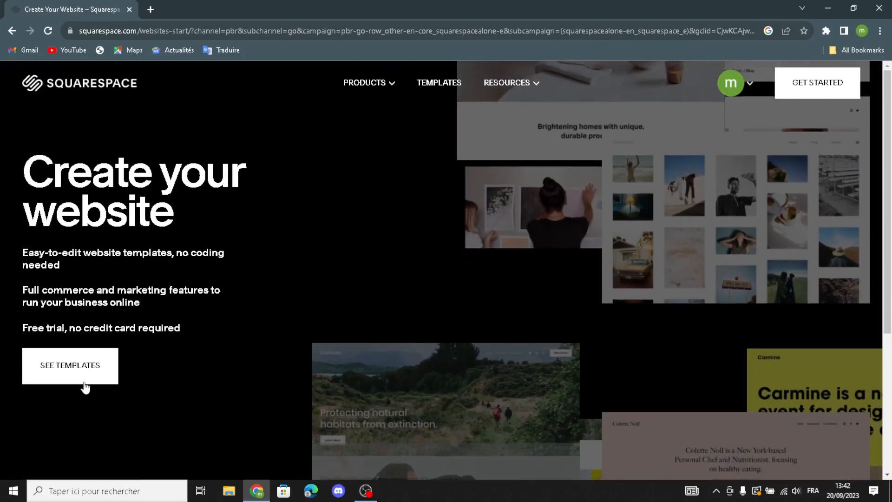
{"action": "left_click", "coordinate": [90, 380]}
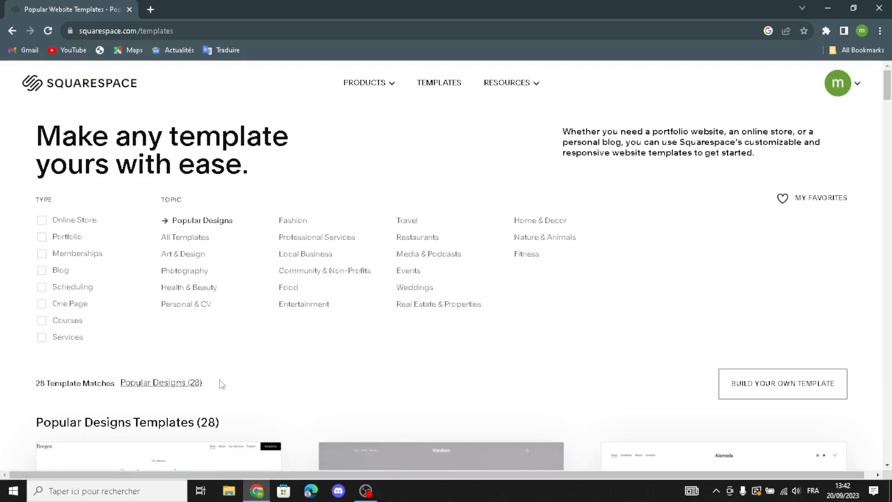
Step: Filter the templates by the Art & Design topic and the types Online Store, Memberships, Blog, Courses and Services
{"action": "left_click", "coordinate": [172, 258]}
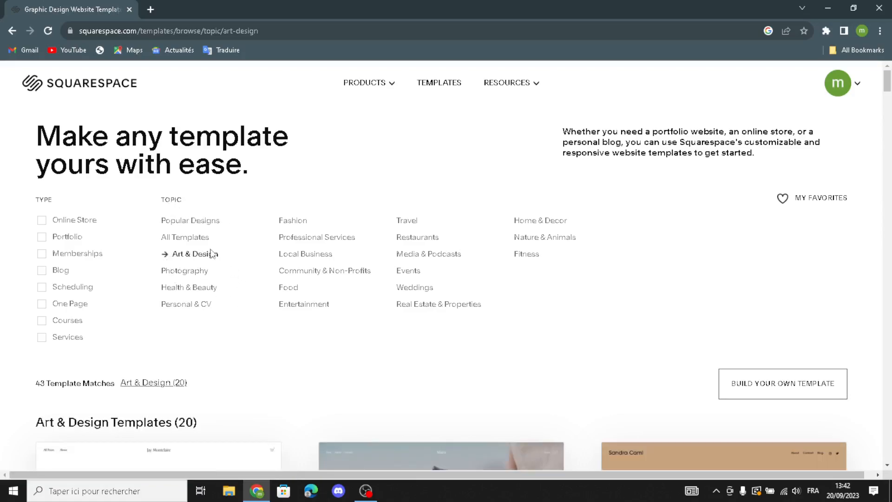
{"action": "left_click", "coordinate": [42, 222]}
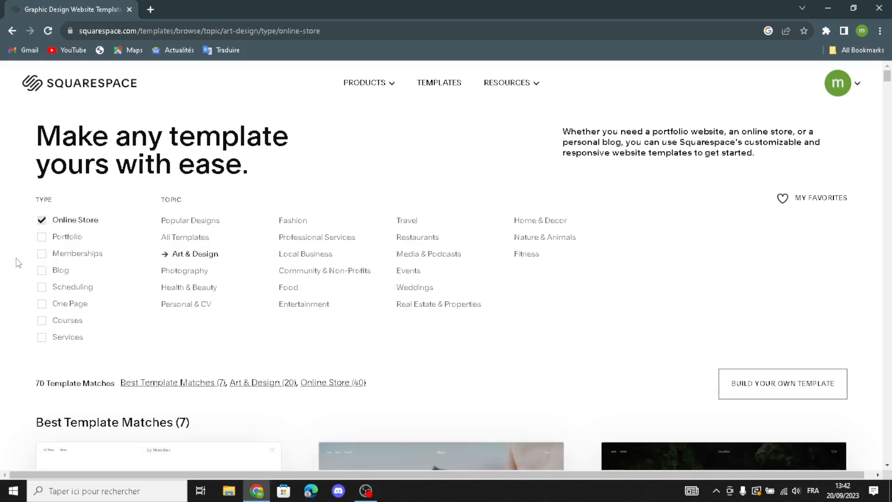
{"action": "left_click", "coordinate": [53, 269]}
{"action": "left_click", "coordinate": [43, 254]}
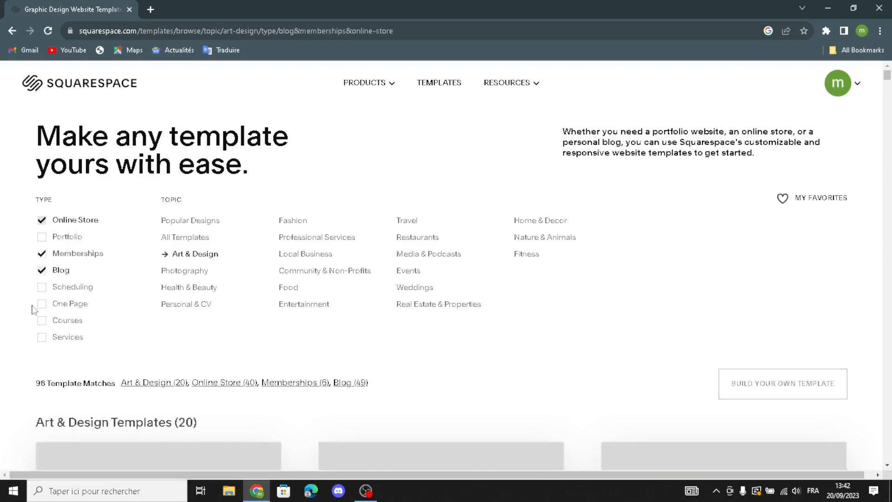
{"action": "left_click", "coordinate": [42, 321]}
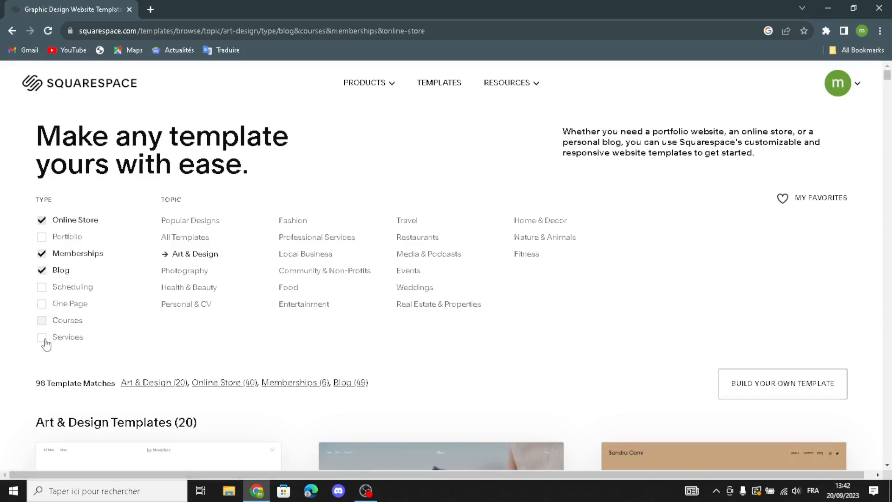
{"action": "left_click", "coordinate": [44, 339]}
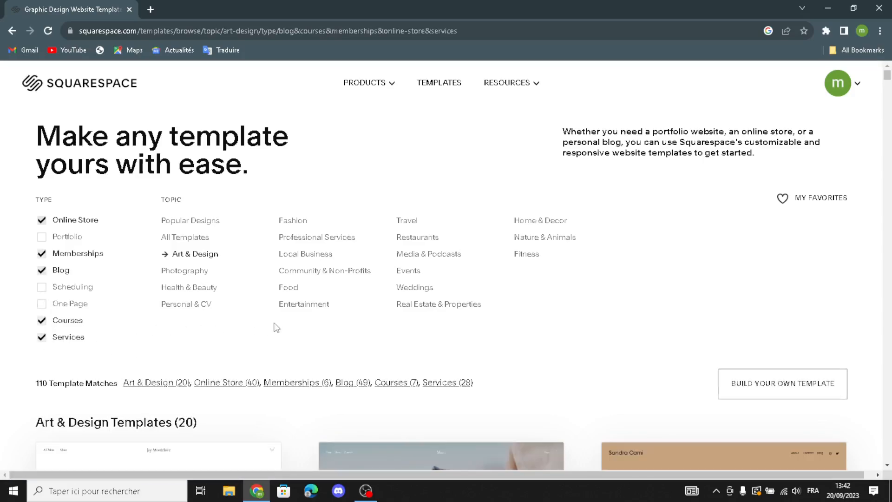
Step: Browse the filtered templates and get started with the "Build your own template" option instead of a ready-made design
{"action": "scroll", "coordinate": [277, 327], "scroll_direction": "down", "scroll_amount": 13}
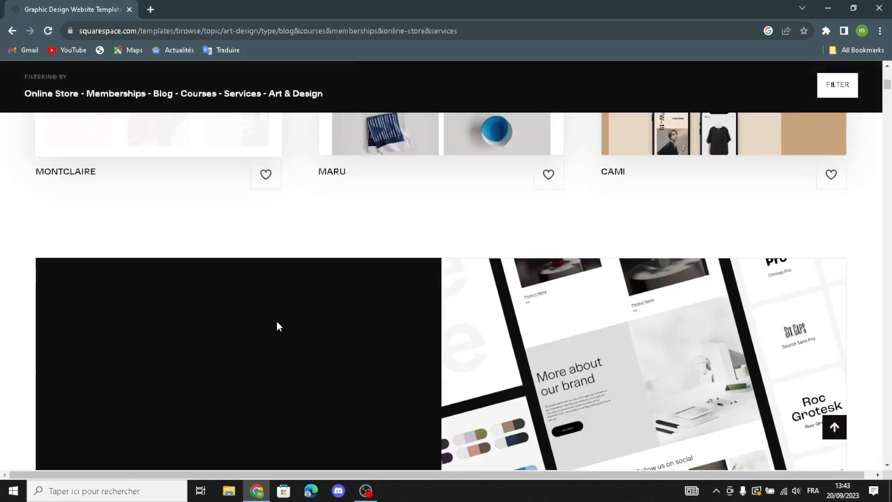
{"action": "scroll", "coordinate": [276, 327], "scroll_direction": "down", "scroll_amount": 1}
{"action": "scroll", "coordinate": [462, 165], "scroll_direction": "up", "scroll_amount": 6}
{"action": "scroll", "coordinate": [40, 265], "scroll_direction": "down", "scroll_amount": 5}
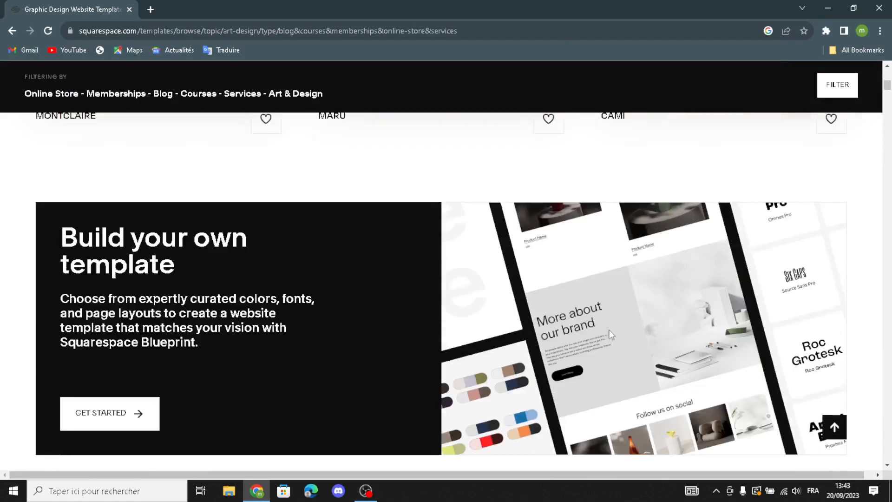
{"action": "scroll", "coordinate": [227, 329], "scroll_direction": "down", "scroll_amount": 2}
{"action": "left_click", "coordinate": [94, 314]}
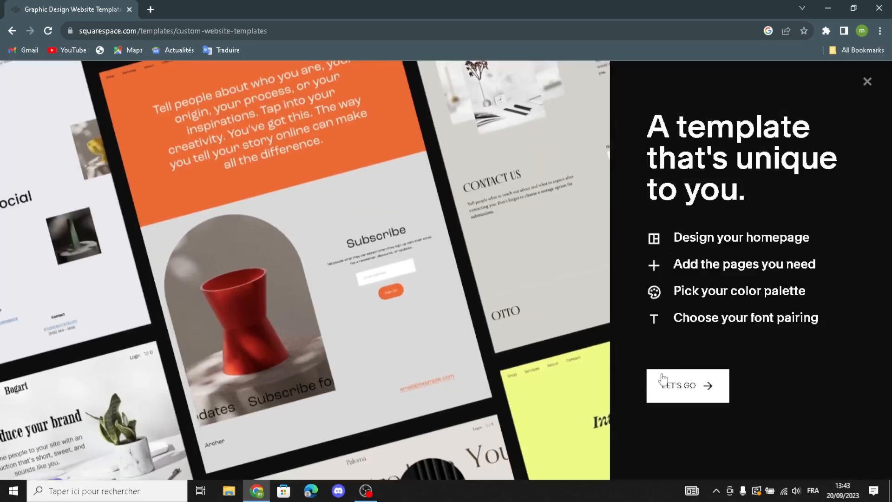
Step: Begin the custom template setup and name the site CraftyCorner
{"action": "left_click", "coordinate": [672, 382]}
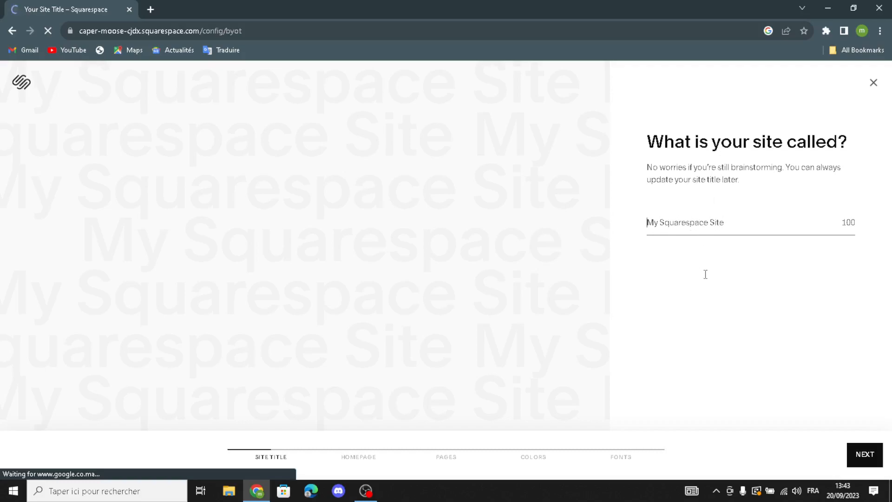
{"action": "type", "text": "CraftyCorner"}
{"action": "left_click", "coordinate": [862, 456]}
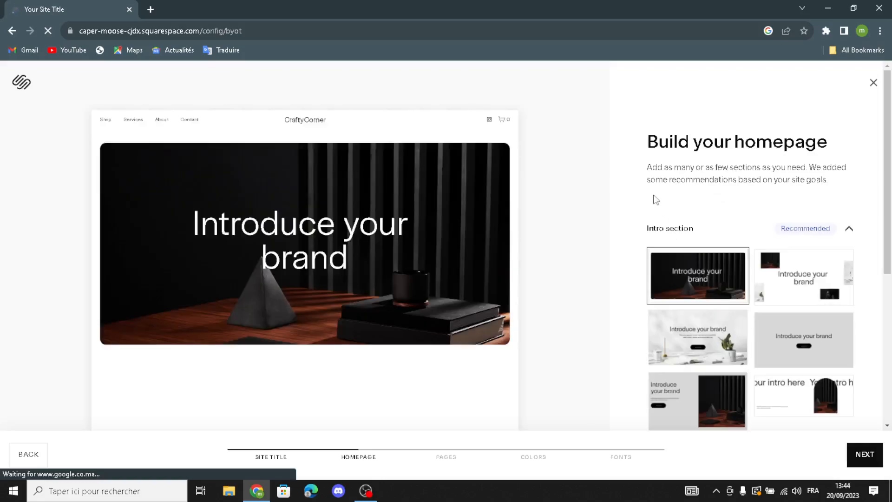
Step: Give the homepage the plain grey "Introduce your brand" intro with a button and the "Shop our product" layout with an arched image
{"action": "left_click", "coordinate": [792, 345]}
{"action": "scroll", "coordinate": [777, 368], "scroll_direction": "down", "scroll_amount": 5}
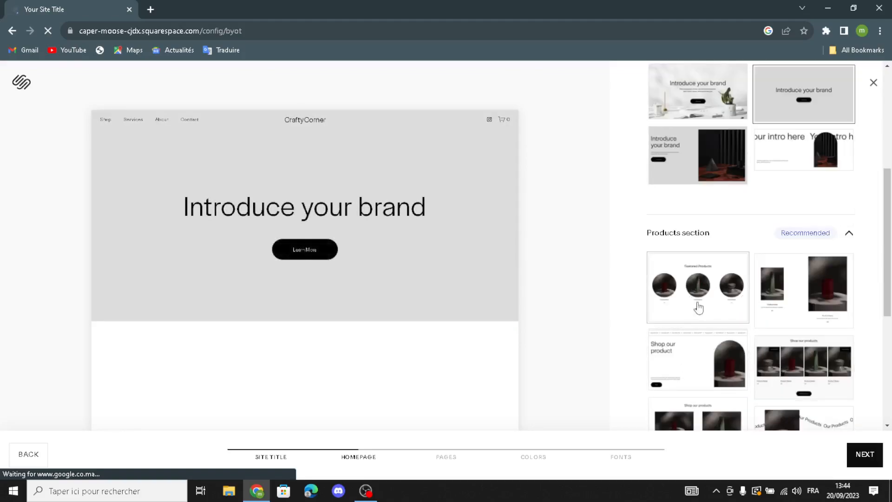
{"action": "scroll", "coordinate": [753, 363], "scroll_direction": "down", "scroll_amount": 1}
{"action": "left_click", "coordinate": [745, 321]}
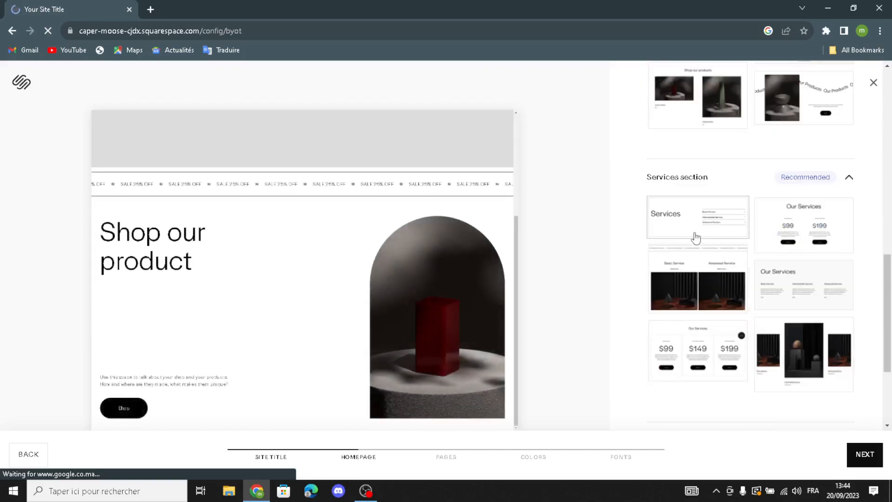
Step: Add the Services list layout and the grey text-only About section to the homepage
{"action": "left_click", "coordinate": [722, 224]}
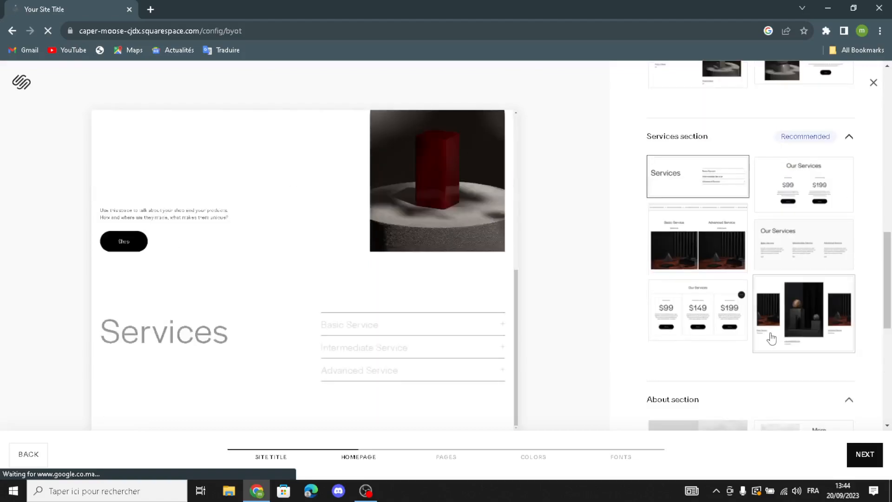
{"action": "scroll", "coordinate": [771, 338], "scroll_direction": "down", "scroll_amount": 4}
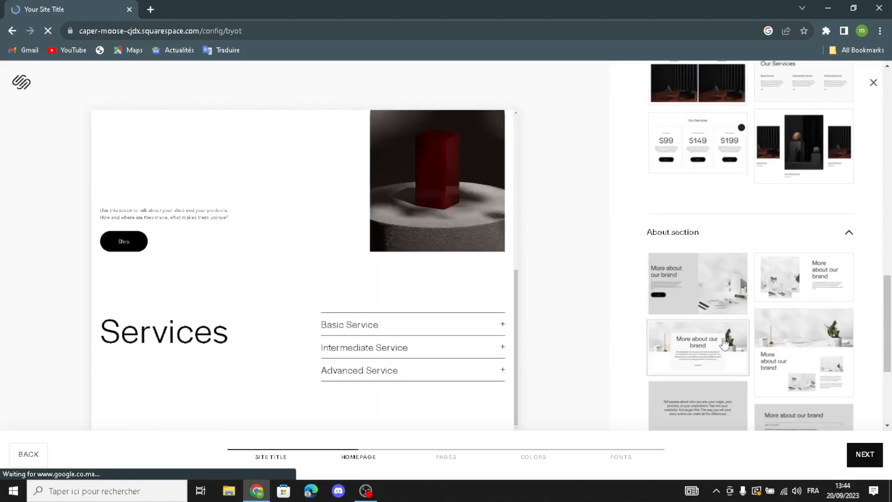
{"action": "scroll", "coordinate": [723, 343], "scroll_direction": "down", "scroll_amount": 3}
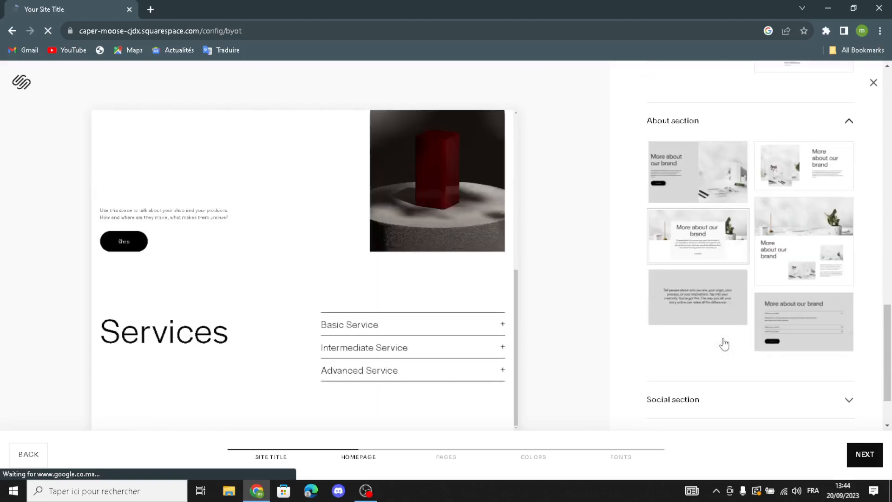
{"action": "left_click", "coordinate": [711, 307]}
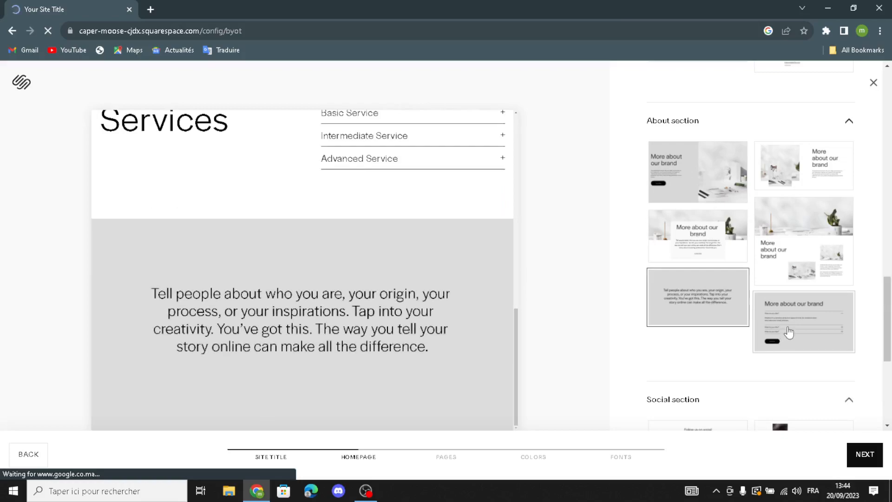
Step: Add the image-free "Follow us on social" section with an icon and the plain "Contact Us" form without an image
{"action": "scroll", "coordinate": [789, 332], "scroll_direction": "down", "scroll_amount": 3}
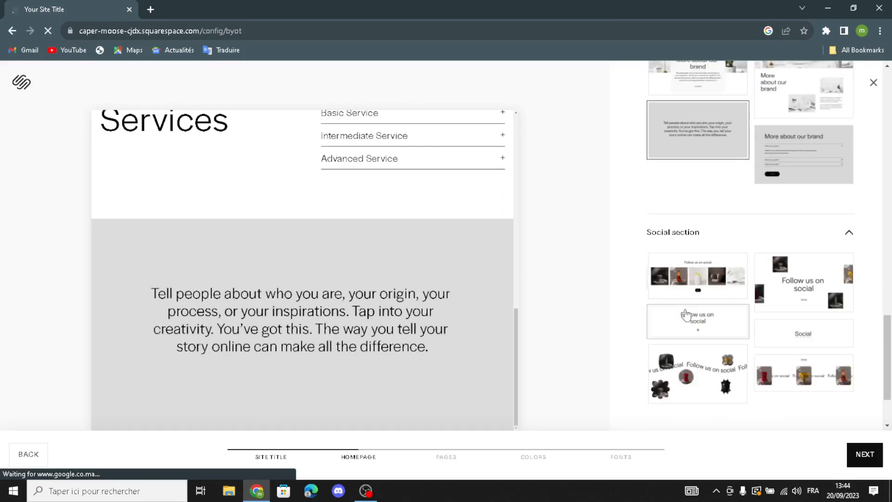
{"action": "left_click", "coordinate": [704, 340]}
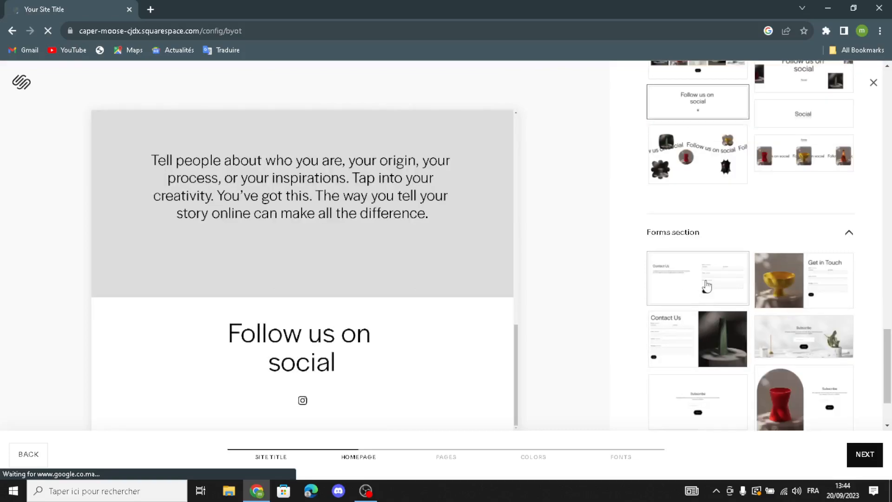
{"action": "left_click", "coordinate": [707, 285]}
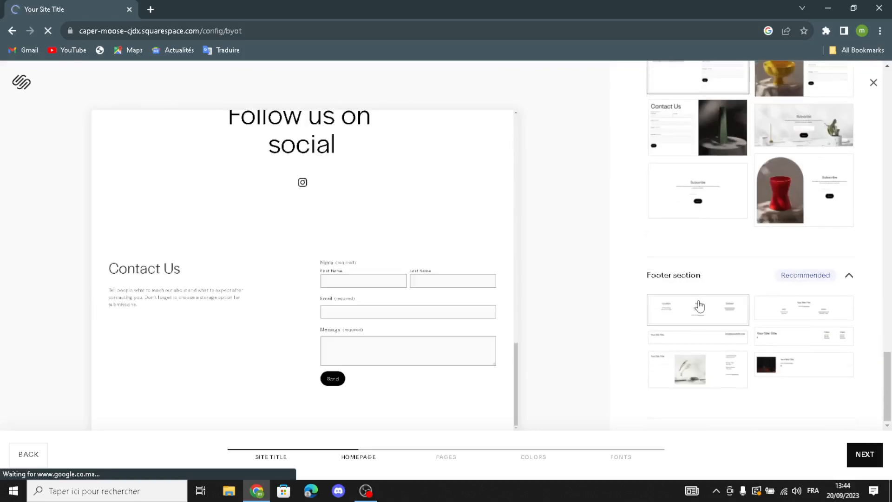
Step: Add the three-column Location, Hours and Contact footer, and keep the recommended About, Contact, Shop and Services pages
{"action": "left_click", "coordinate": [699, 307]}
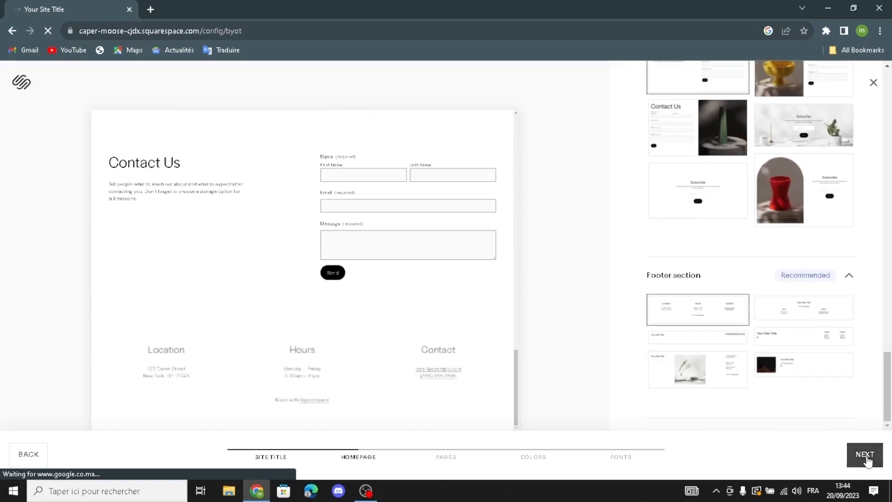
{"action": "left_click", "coordinate": [865, 455]}
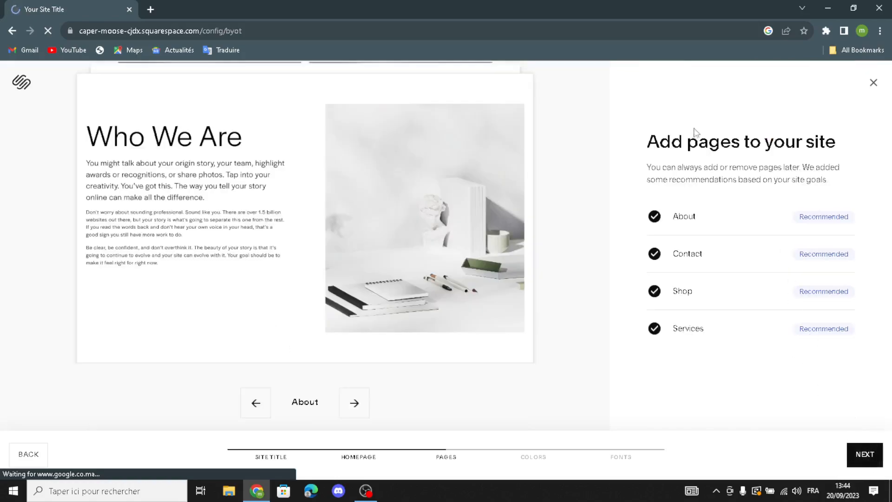
{"action": "left_click", "coordinate": [863, 454]}
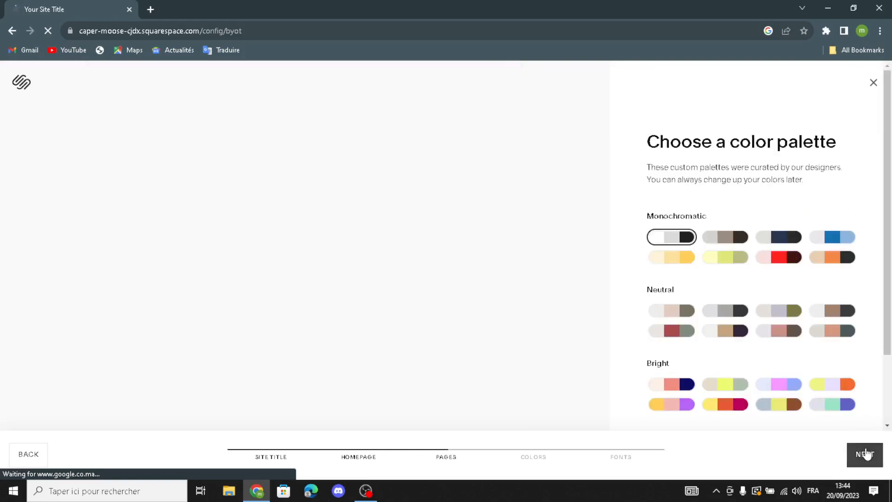
Step: Apply the monochromatic light grey, navy and black color palette and the Work Sans font pairing
{"action": "left_click", "coordinate": [782, 244]}
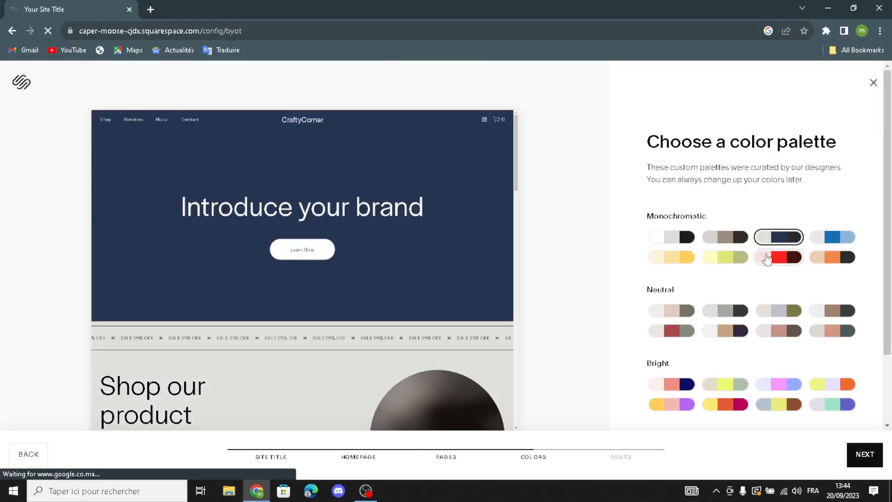
{"action": "left_click", "coordinate": [864, 463]}
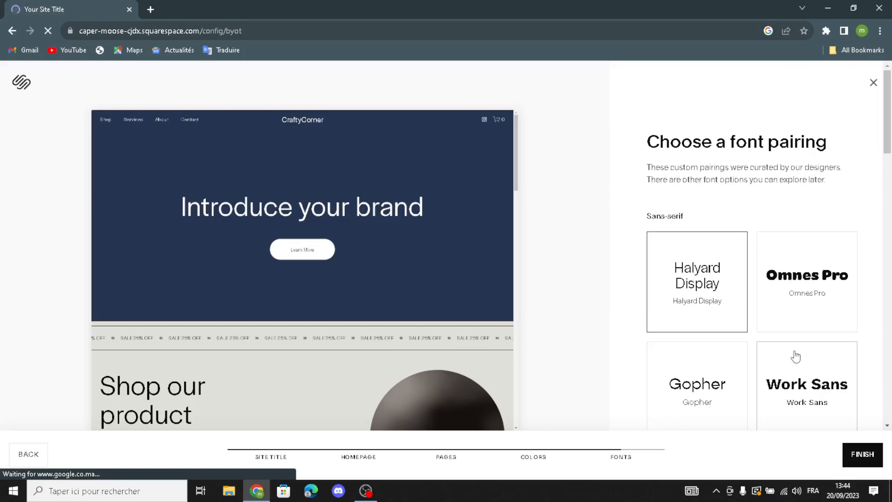
{"action": "left_click", "coordinate": [812, 371]}
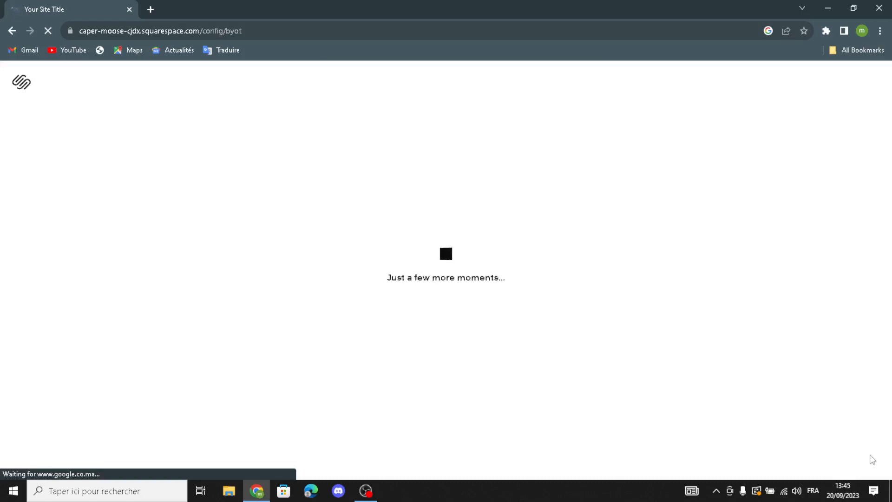
Step: Finish the template setup and skip personalizing the homepage text with Squarespace AI
{"action": "right_click", "coordinate": [873, 461]}
{"action": "left_click", "coordinate": [687, 362]}
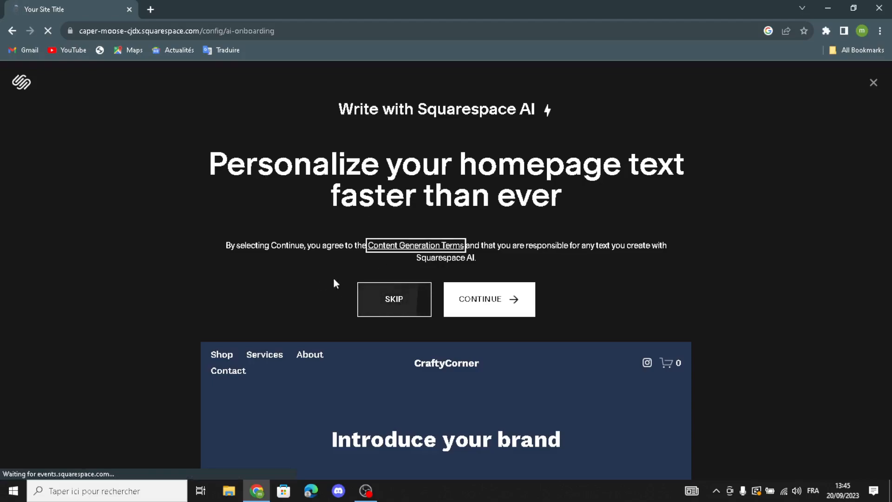
{"action": "left_click", "coordinate": [396, 307]}
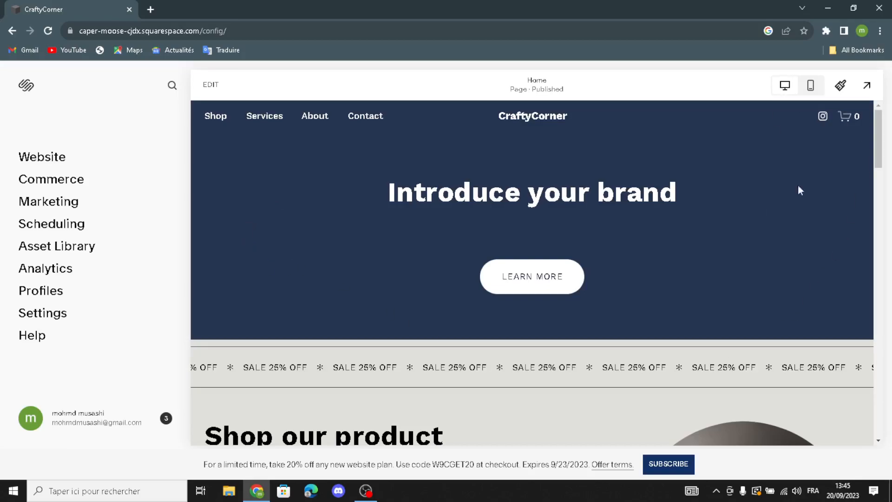
Step: Examine the homepage layout in both the desktop and mobile previews, ending in the desktop view
{"action": "scroll", "coordinate": [651, 244], "scroll_direction": "down", "scroll_amount": 3}
{"action": "scroll", "coordinate": [670, 265], "scroll_direction": "up", "scroll_amount": 3}
{"action": "scroll", "coordinate": [678, 279], "scroll_direction": "down", "scroll_amount": 6}
{"action": "scroll", "coordinate": [678, 280], "scroll_direction": "up", "scroll_amount": 6}
{"action": "left_click", "coordinate": [804, 87]}
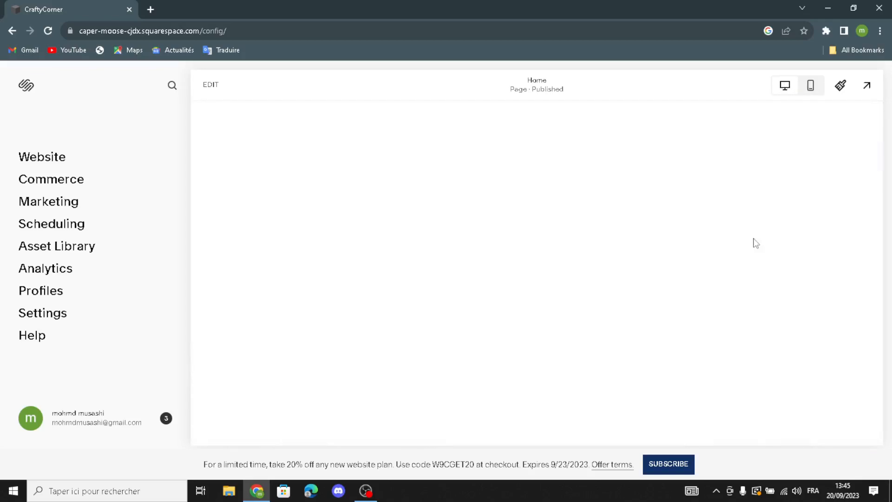
{"action": "scroll", "coordinate": [611, 239], "scroll_direction": "down", "scroll_amount": 5}
{"action": "scroll", "coordinate": [612, 239], "scroll_direction": "down", "scroll_amount": 6}
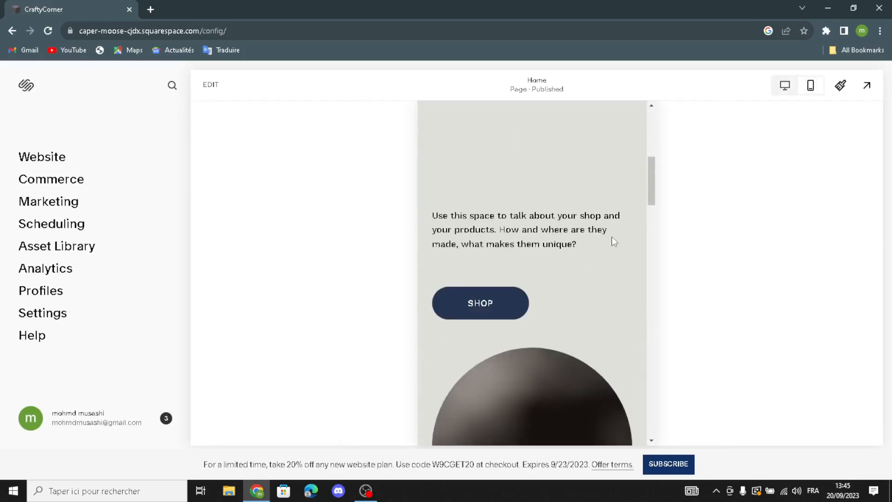
{"action": "scroll", "coordinate": [612, 239], "scroll_direction": "up", "scroll_amount": 10}
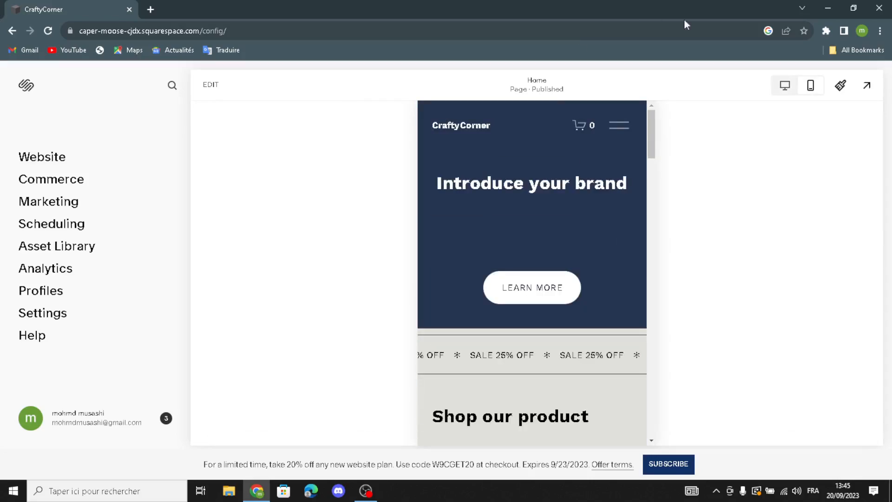
{"action": "left_click", "coordinate": [784, 95]}
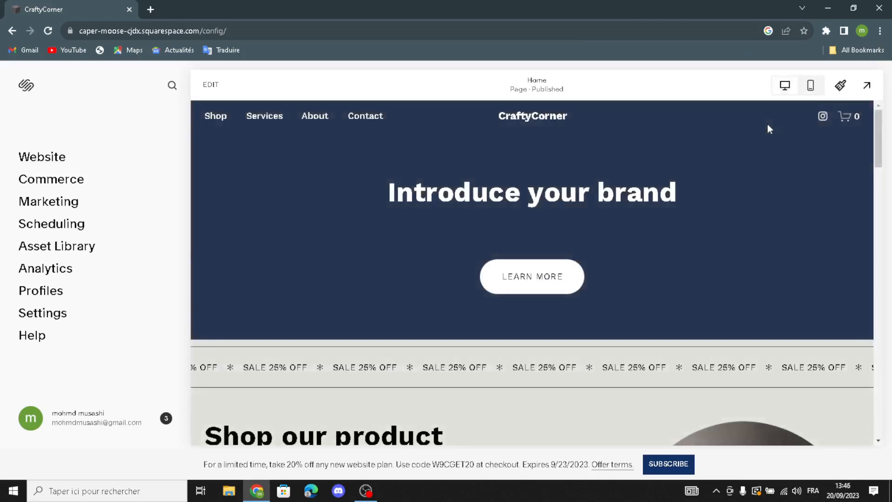
Step: Open the site styles and review the font pack, base size and global text styles
{"action": "left_click", "coordinate": [838, 91]}
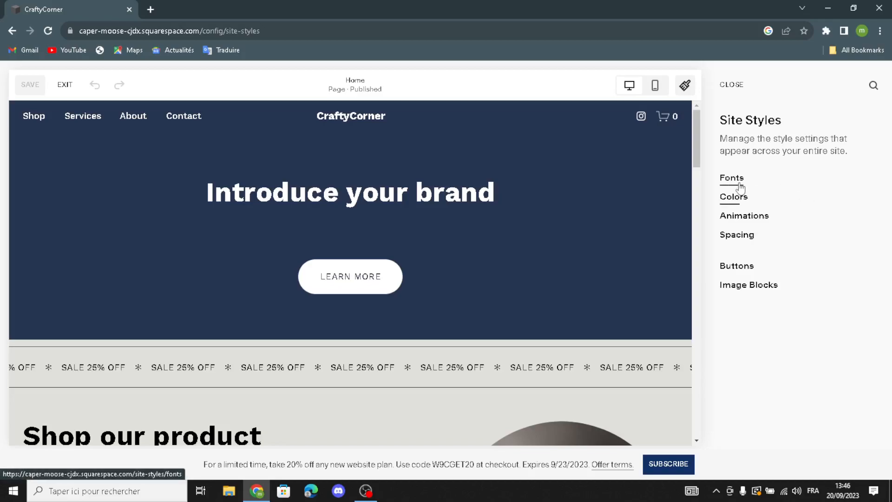
{"action": "left_click", "coordinate": [732, 179]}
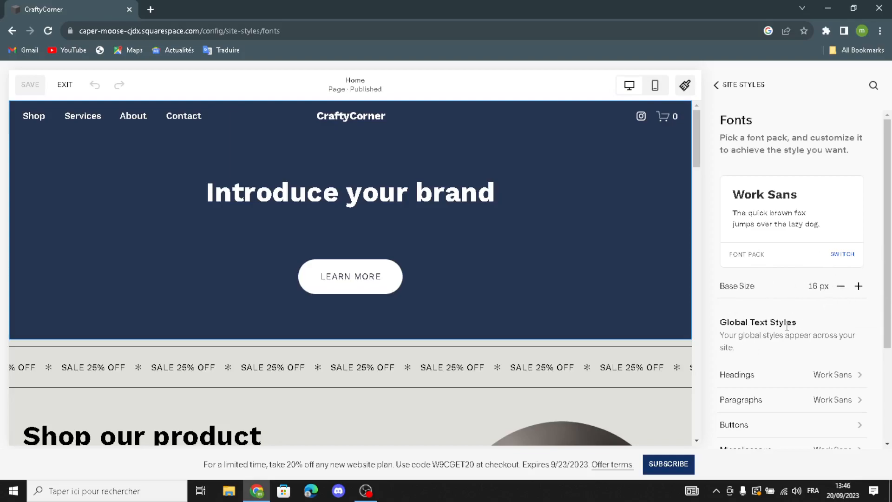
{"action": "scroll", "coordinate": [789, 330], "scroll_direction": "down", "scroll_amount": 1}
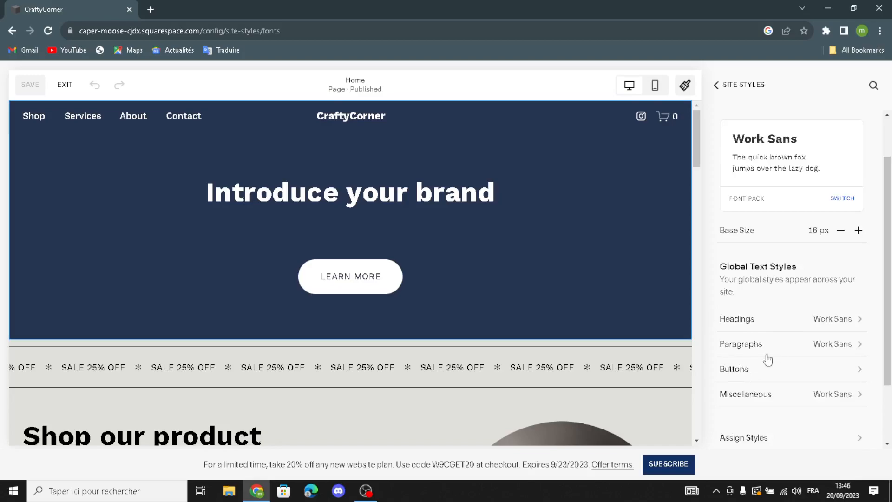
{"action": "scroll", "coordinate": [757, 391], "scroll_direction": "down", "scroll_amount": 2}
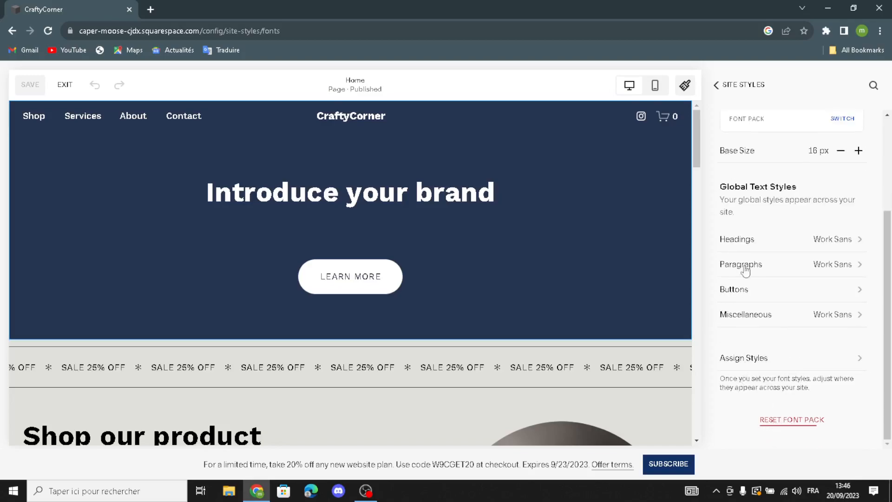
{"action": "left_click", "coordinate": [714, 86]}
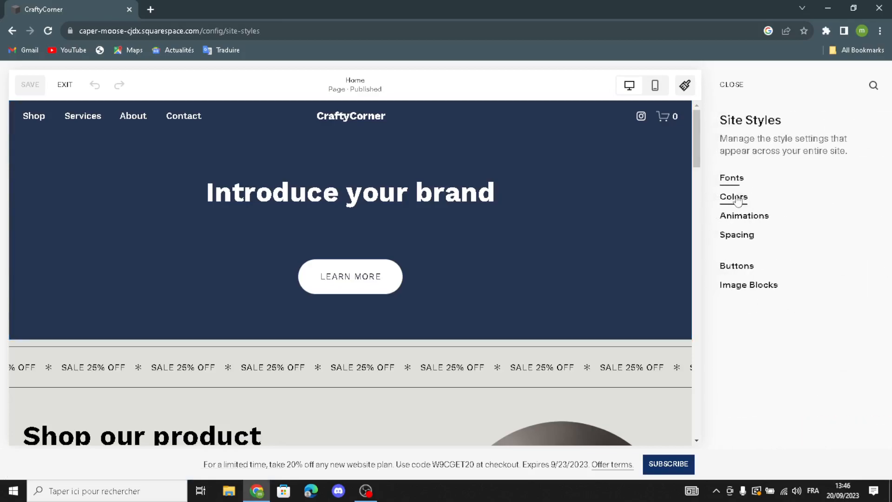
Step: Open the Bright 2 color theme for editing and try a custom blue-violet hue for the header's navigation links
{"action": "left_click", "coordinate": [737, 199]}
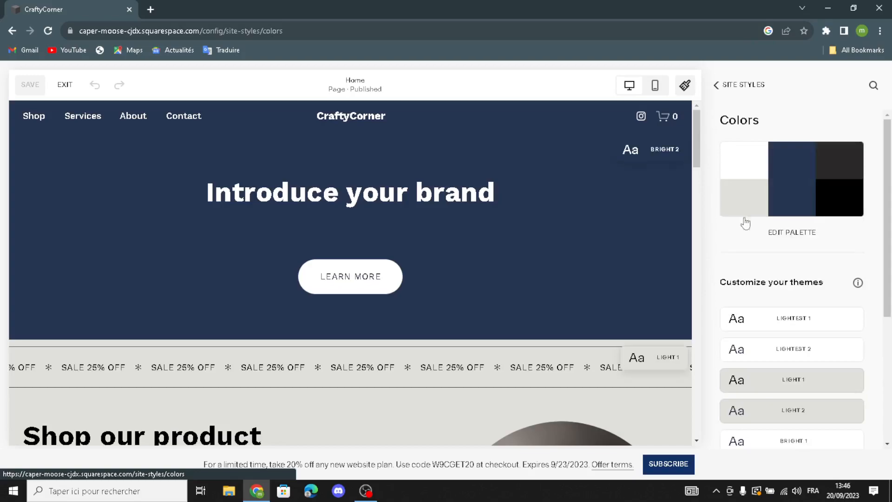
{"action": "scroll", "coordinate": [775, 338], "scroll_direction": "down", "scroll_amount": 4}
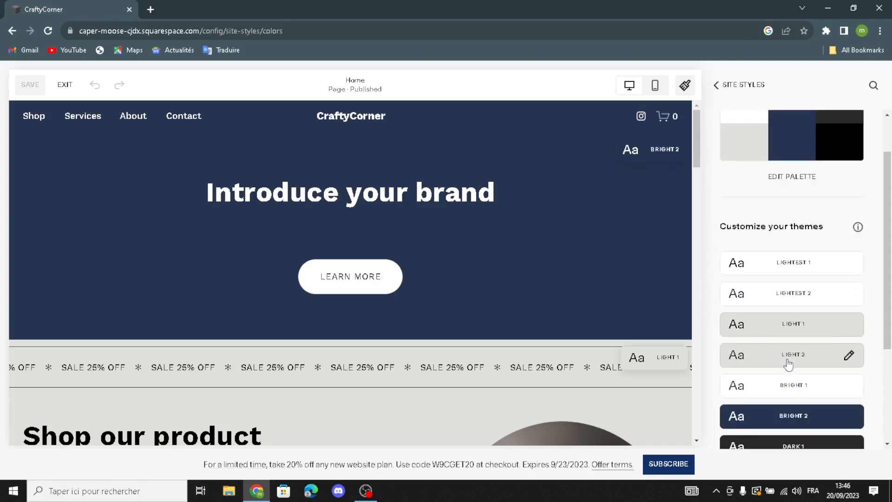
{"action": "left_click", "coordinate": [779, 313]}
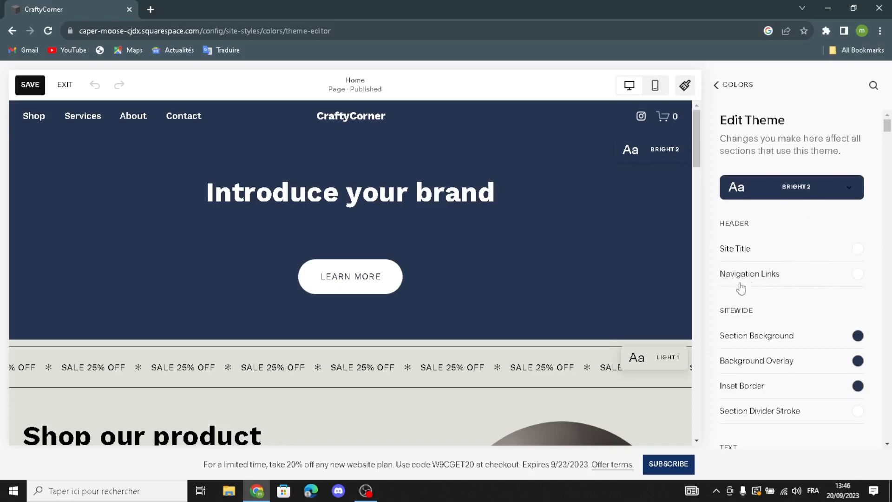
{"action": "left_click", "coordinate": [862, 274]}
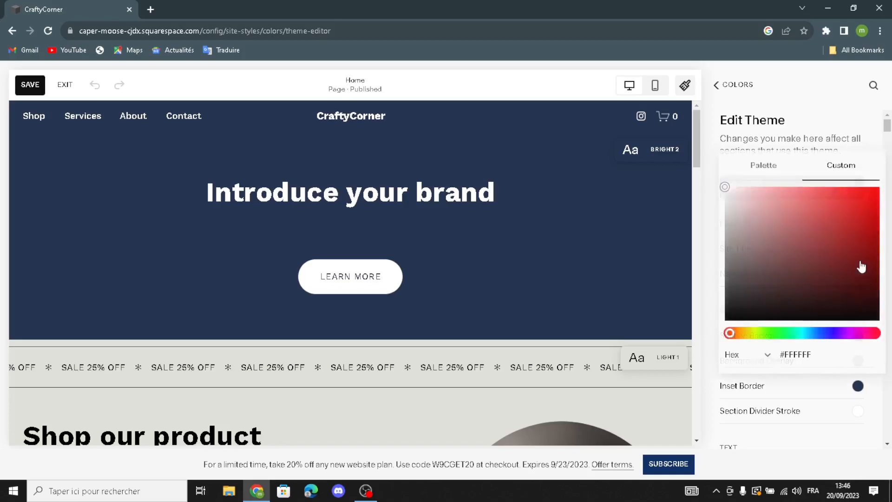
{"action": "left_click", "coordinate": [830, 333]}
{"action": "left_click", "coordinate": [813, 386]}
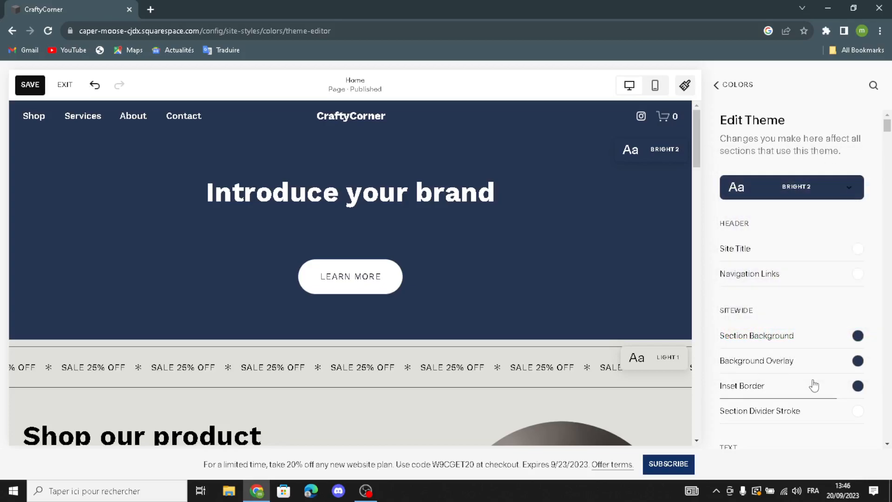
Step: Examine the section background's palette options and the remaining sitewide and text colors of the Bright 2 theme
{"action": "left_click", "coordinate": [818, 299]}
{"action": "left_click", "coordinate": [802, 342]}
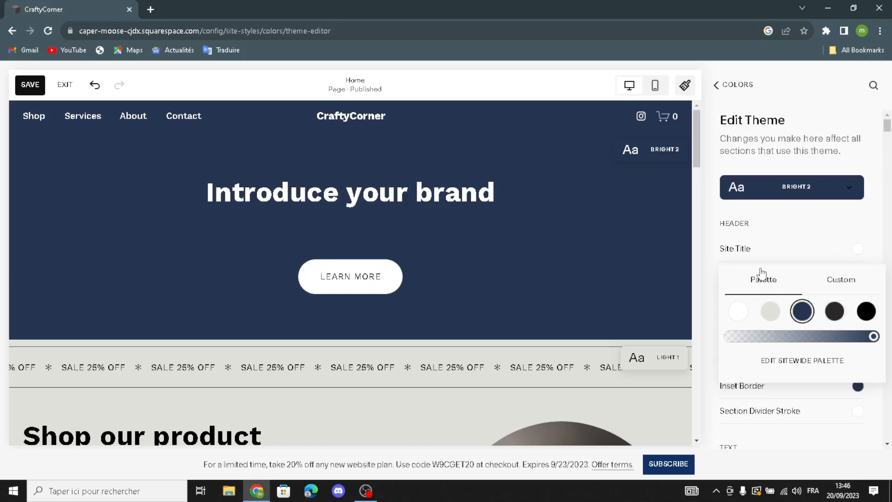
{"action": "left_click", "coordinate": [707, 285]}
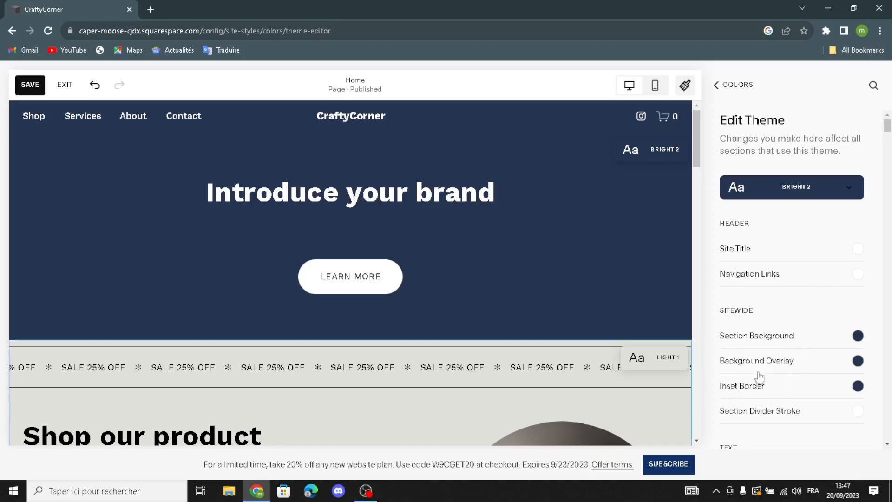
{"action": "scroll", "coordinate": [755, 368], "scroll_direction": "down", "scroll_amount": 1}
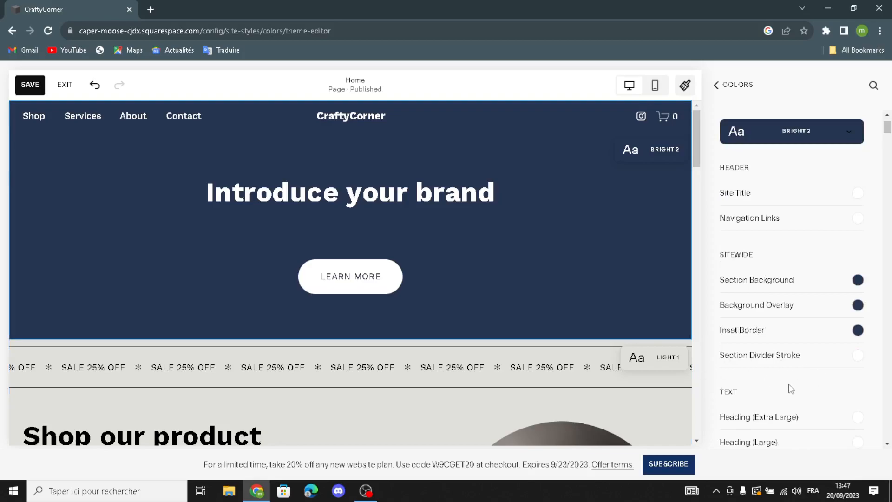
{"action": "scroll", "coordinate": [726, 377], "scroll_direction": "down", "scroll_amount": 2}
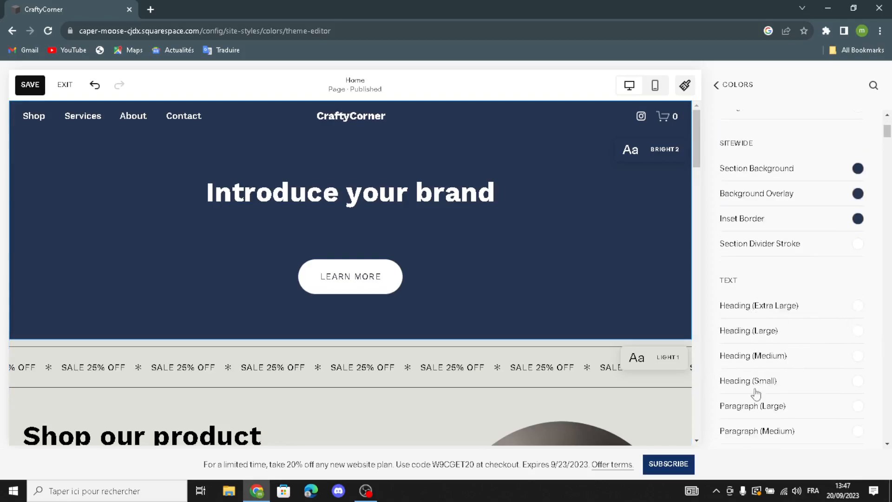
{"action": "scroll", "coordinate": [777, 394], "scroll_direction": "down", "scroll_amount": 1}
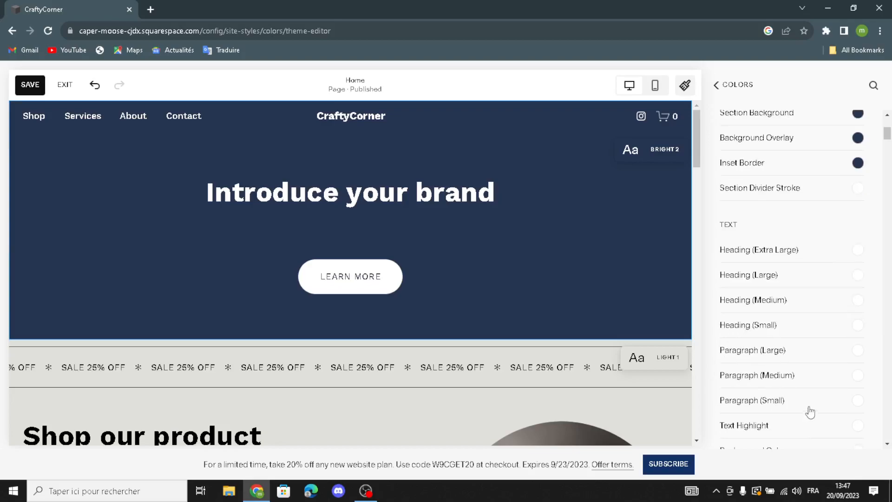
{"action": "scroll", "coordinate": [839, 370], "scroll_direction": "down", "scroll_amount": 3}
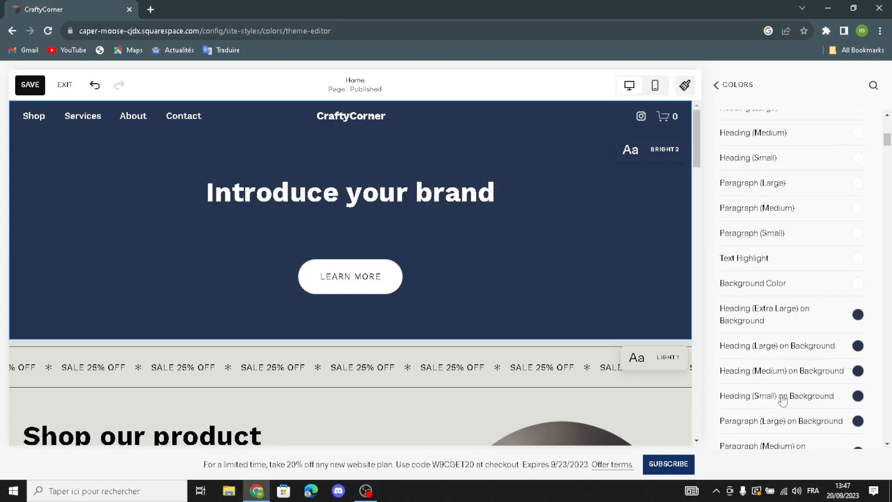
{"action": "scroll", "coordinate": [749, 337], "scroll_direction": "down", "scroll_amount": 1}
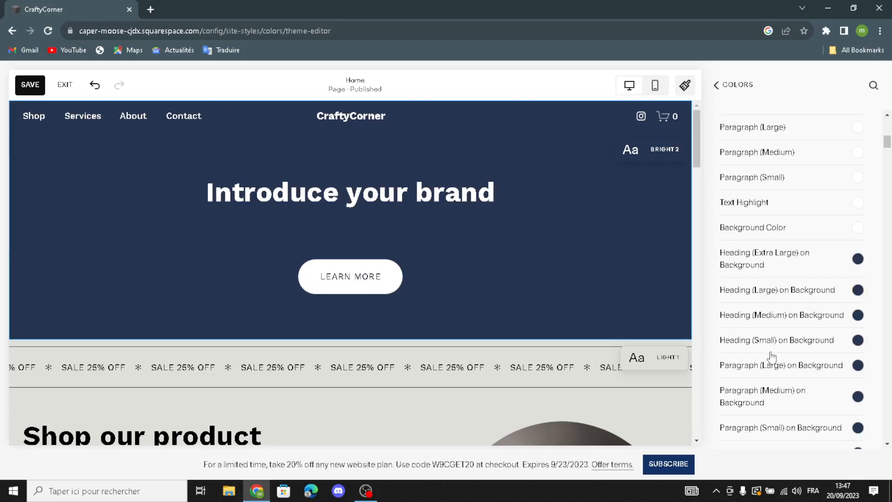
{"action": "scroll", "coordinate": [772, 357], "scroll_direction": "down", "scroll_amount": 7}
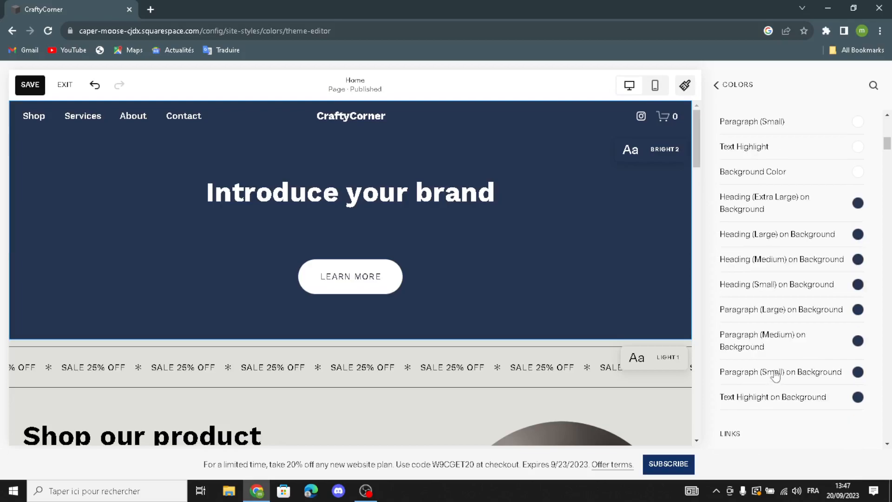
{"action": "left_click", "coordinate": [716, 86]}
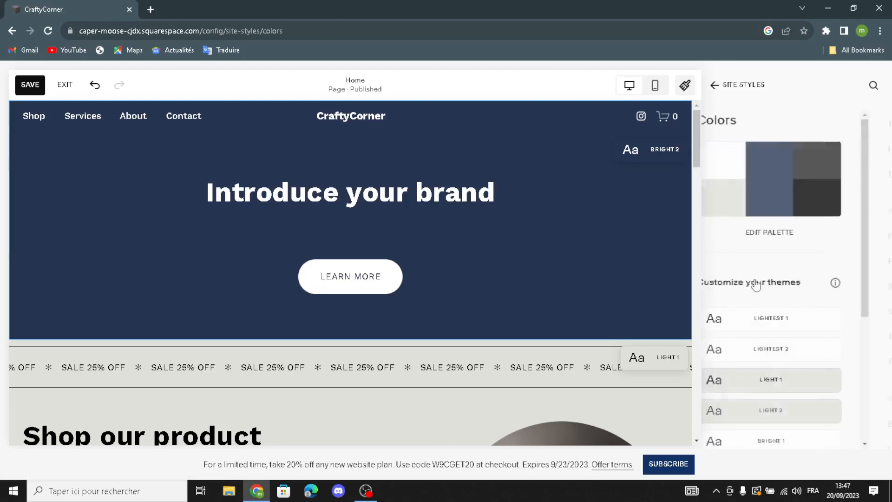
{"action": "left_click", "coordinate": [716, 87]}
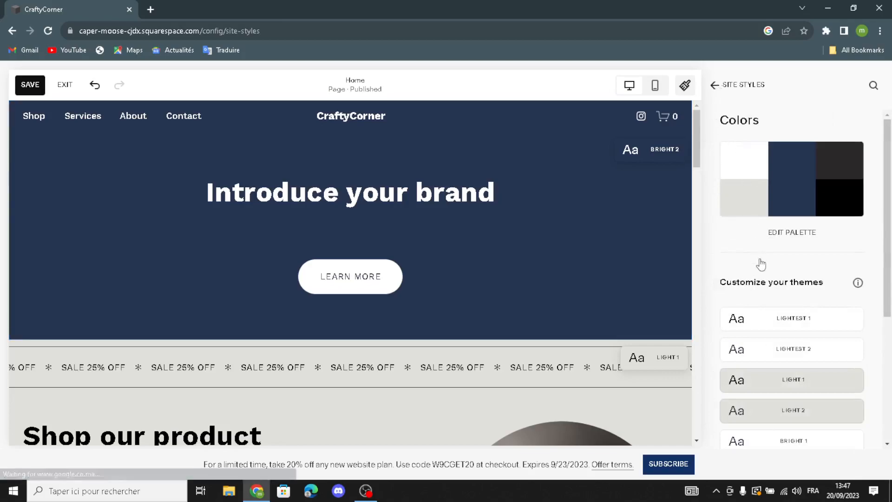
Step: Try the Scale, Slide and Clip site animations, and set the animation style to Flex
{"action": "left_click", "coordinate": [739, 217]}
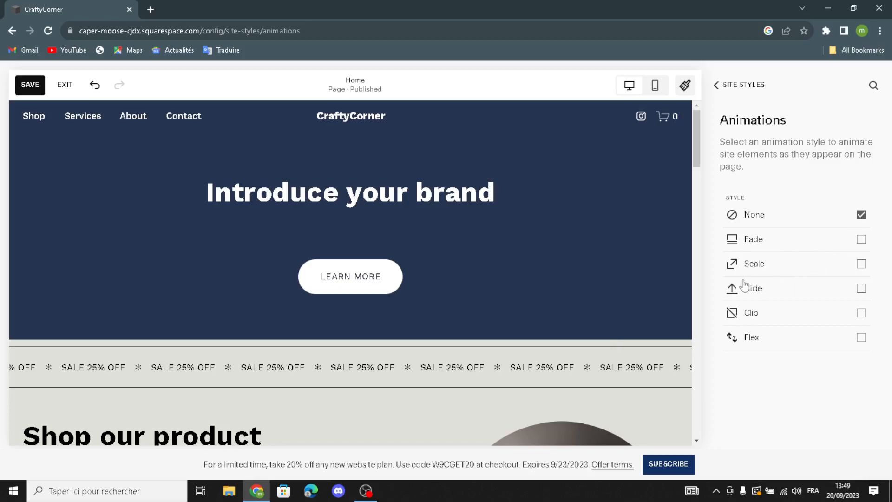
{"action": "left_click", "coordinate": [862, 266]}
{"action": "left_click", "coordinate": [862, 289]}
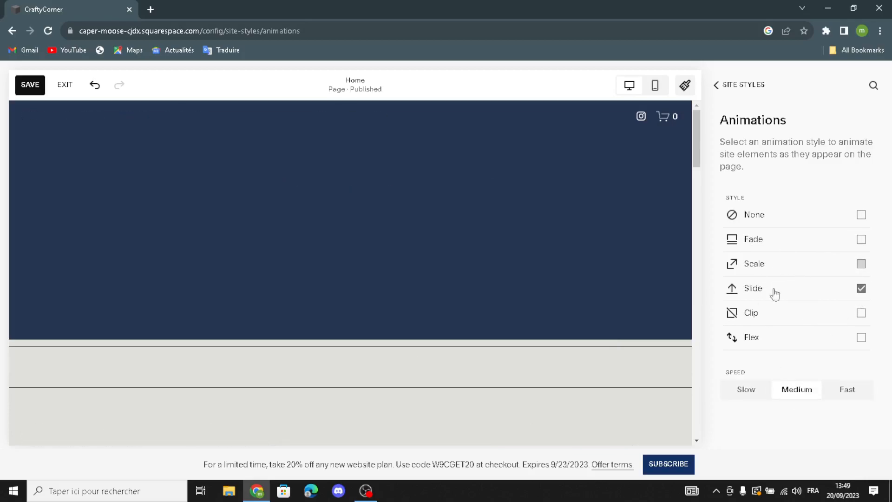
{"action": "left_click", "coordinate": [864, 314]}
{"action": "left_click", "coordinate": [862, 339]}
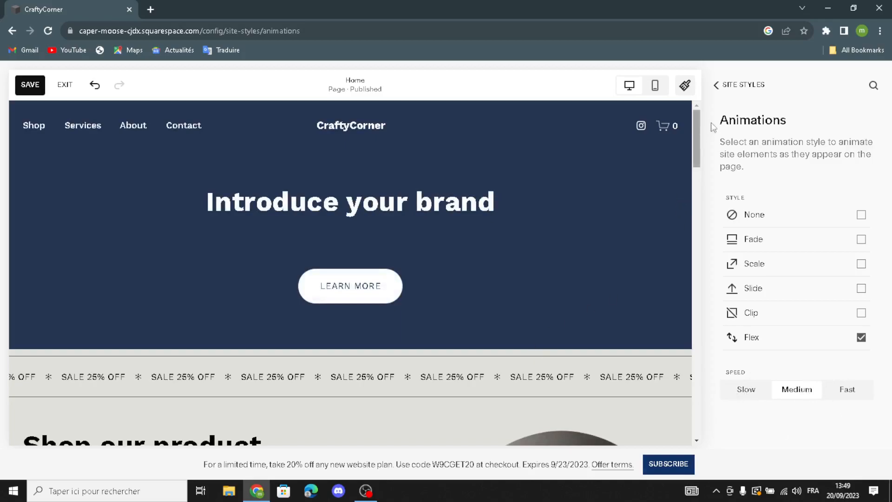
{"action": "left_click", "coordinate": [724, 88]}
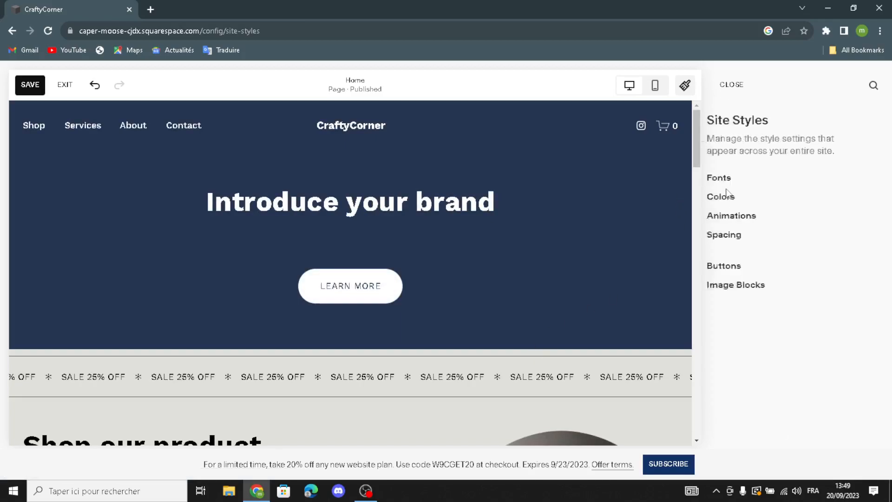
Step: Examine the maximum page width and site margin in the site's spacing styles
{"action": "left_click", "coordinate": [737, 236]}
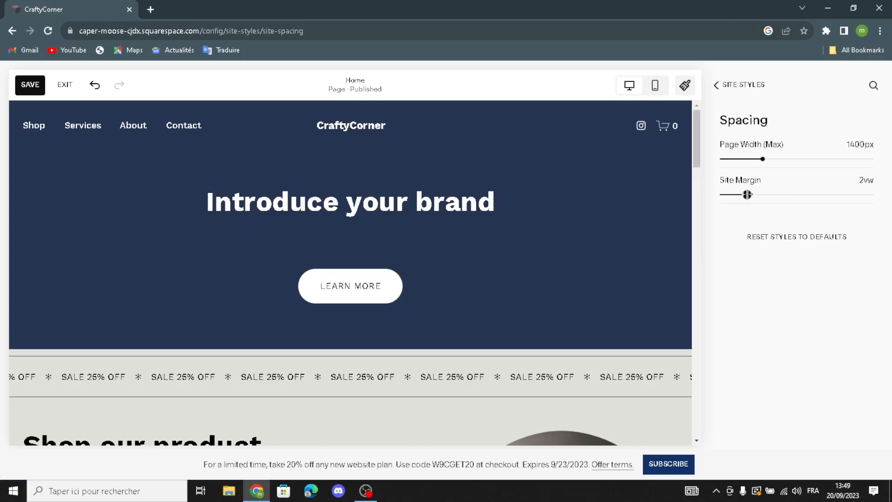
{"action": "left_click", "coordinate": [715, 85]}
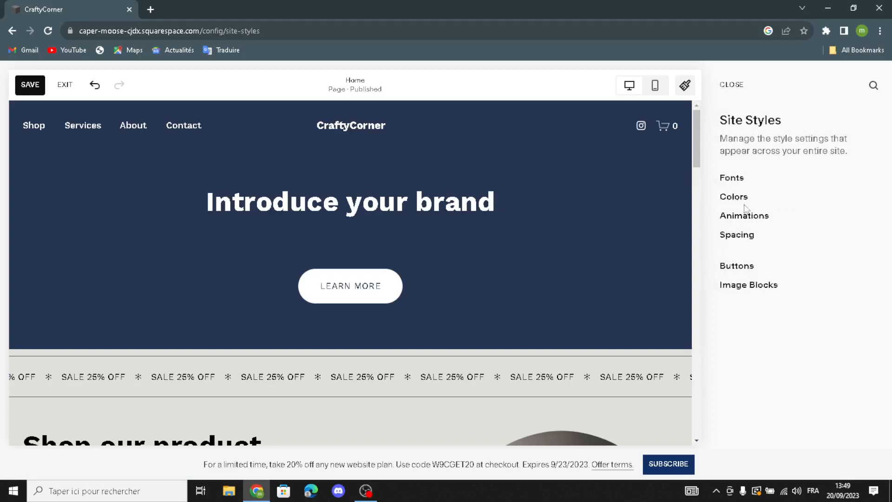
{"action": "left_click", "coordinate": [737, 238]}
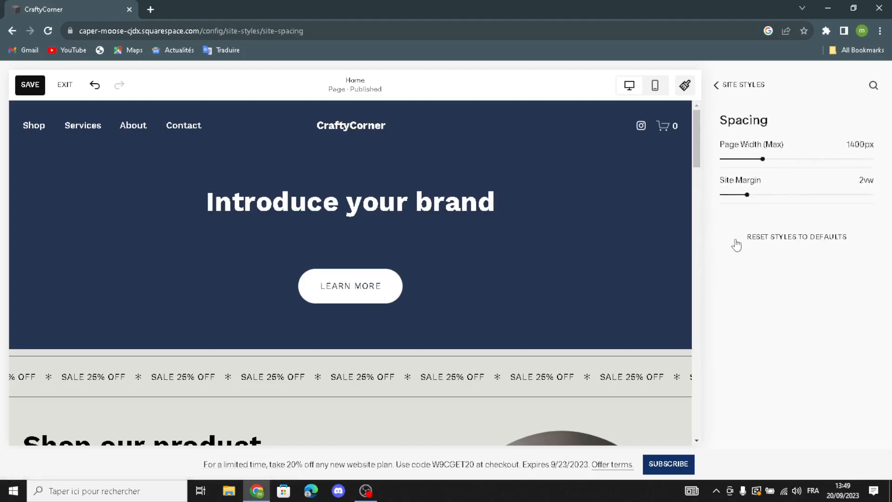
{"action": "left_click", "coordinate": [714, 85]}
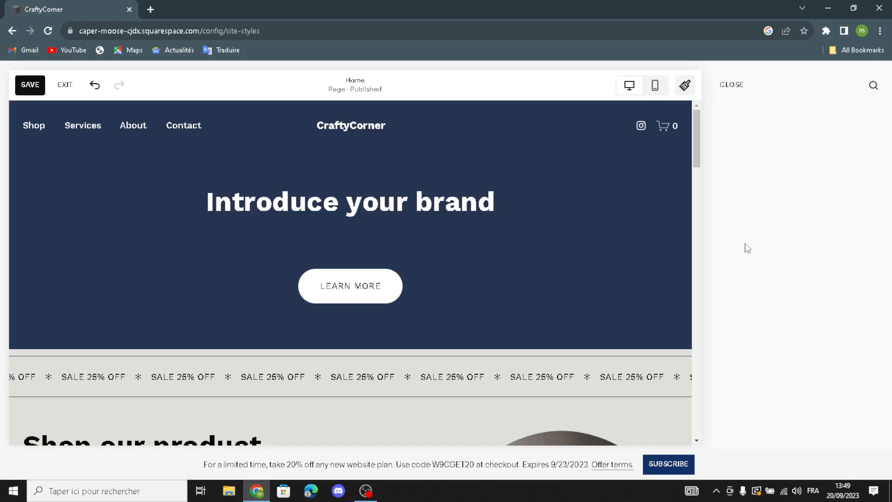
{"action": "left_click", "coordinate": [737, 235]}
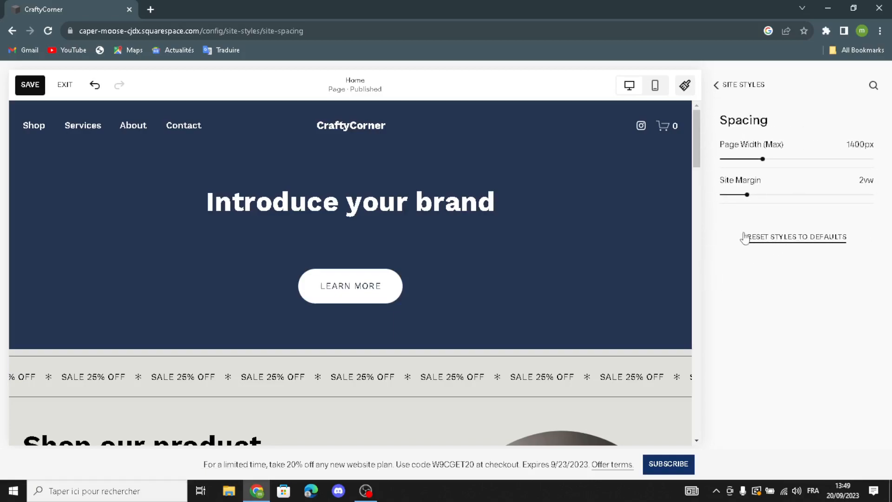
{"action": "left_click", "coordinate": [725, 91]}
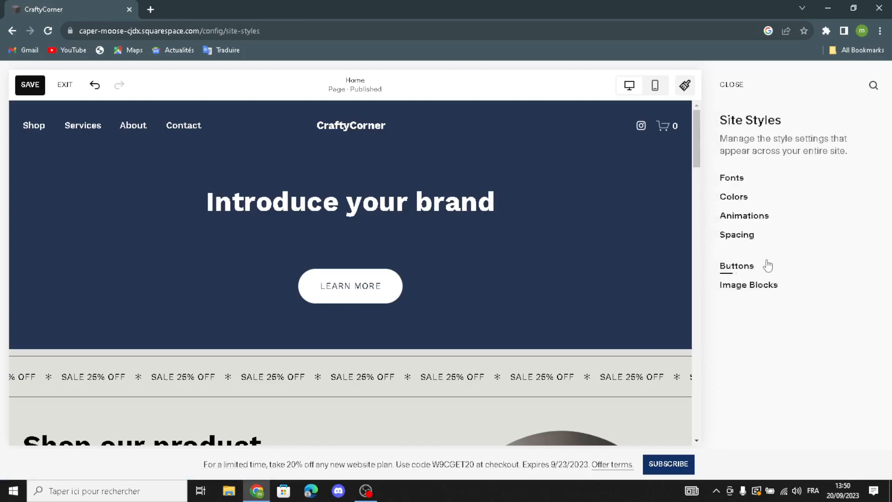
Step: Examine the text and shape options of the primary button style
{"action": "left_click", "coordinate": [739, 268]}
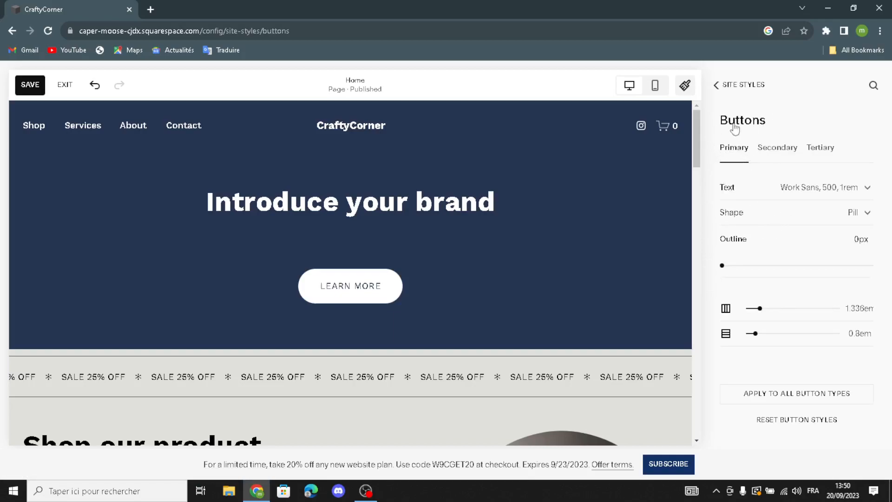
{"action": "left_click", "coordinate": [863, 187]}
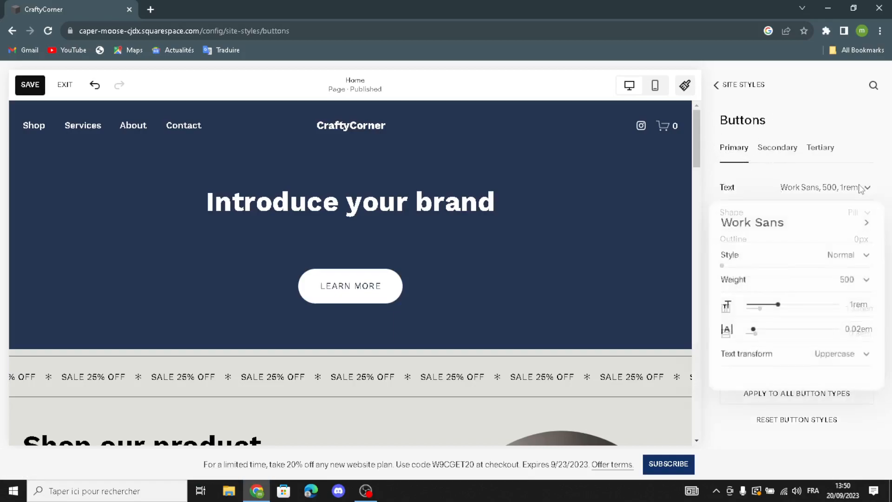
{"action": "left_click", "coordinate": [863, 187]}
{"action": "left_click", "coordinate": [863, 189]}
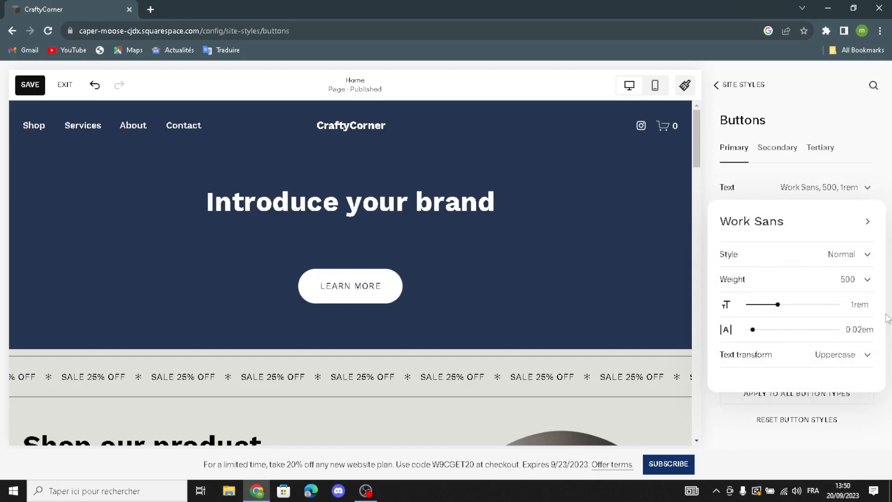
{"action": "left_click", "coordinate": [793, 177]}
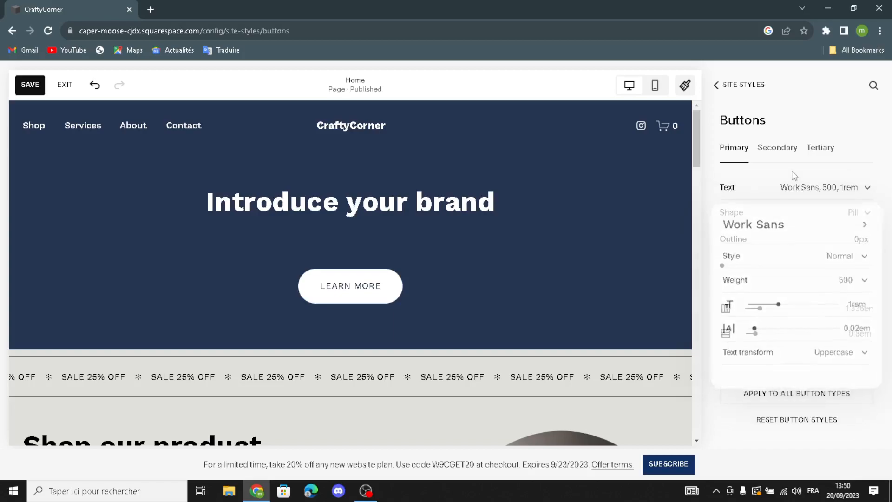
{"action": "left_click", "coordinate": [852, 214]}
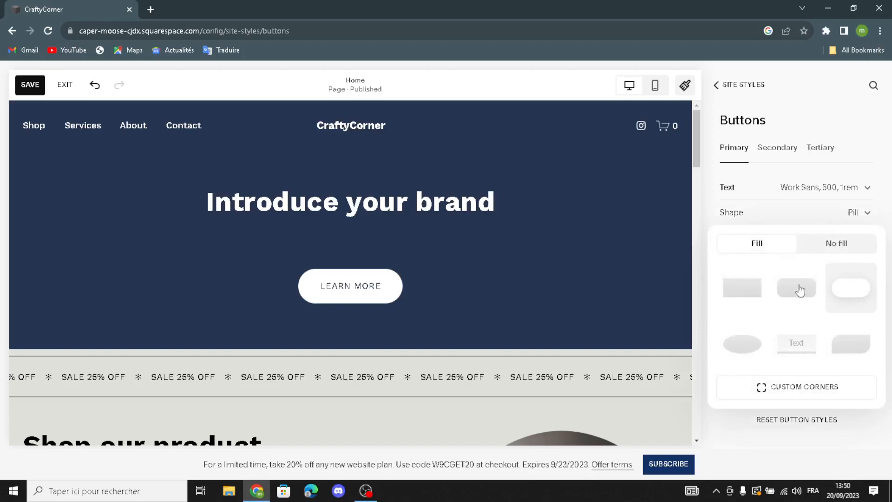
{"action": "left_click", "coordinate": [863, 210]}
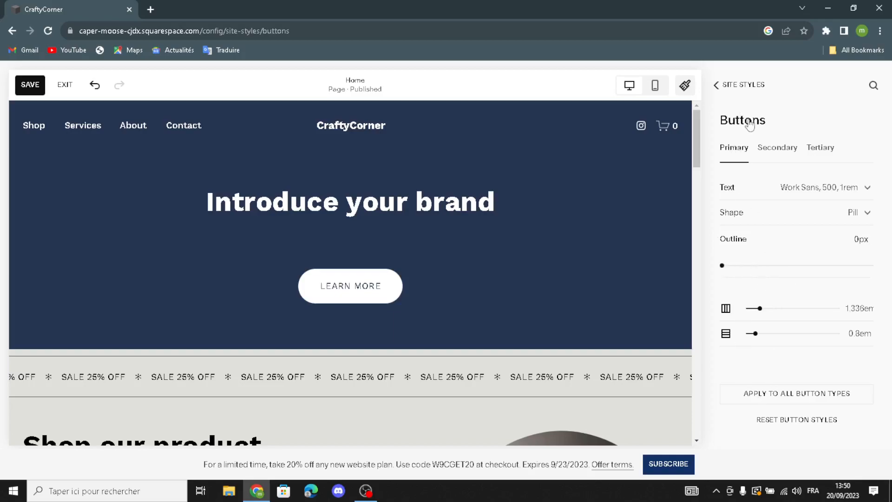
Step: Examine the secondary and tertiary button styles and return to the site styles overview
{"action": "left_click", "coordinate": [775, 148]}
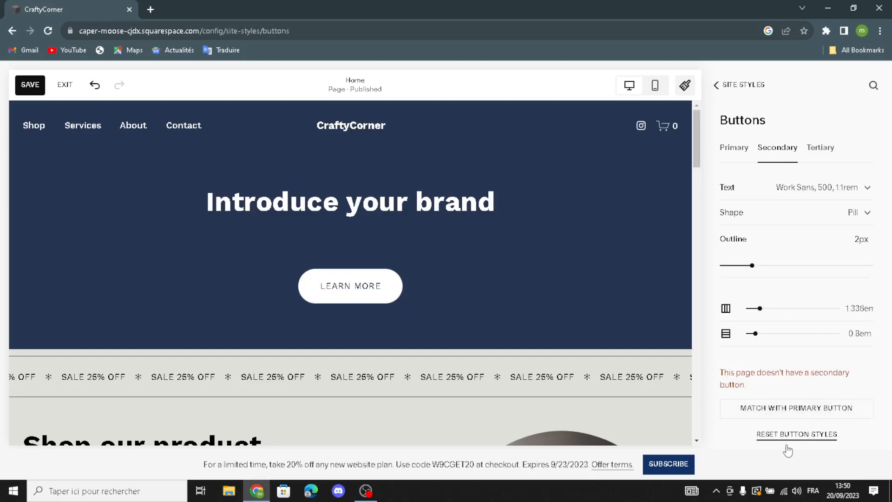
{"action": "left_click", "coordinate": [816, 152]}
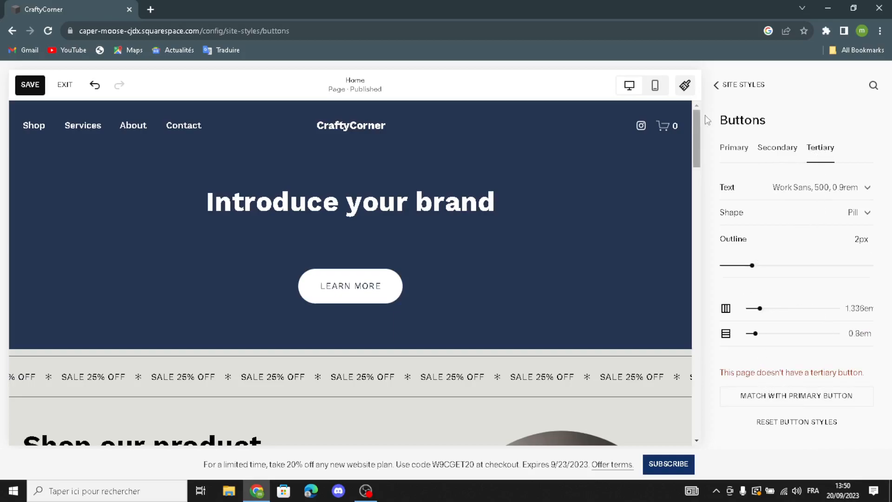
{"action": "left_click", "coordinate": [716, 85]}
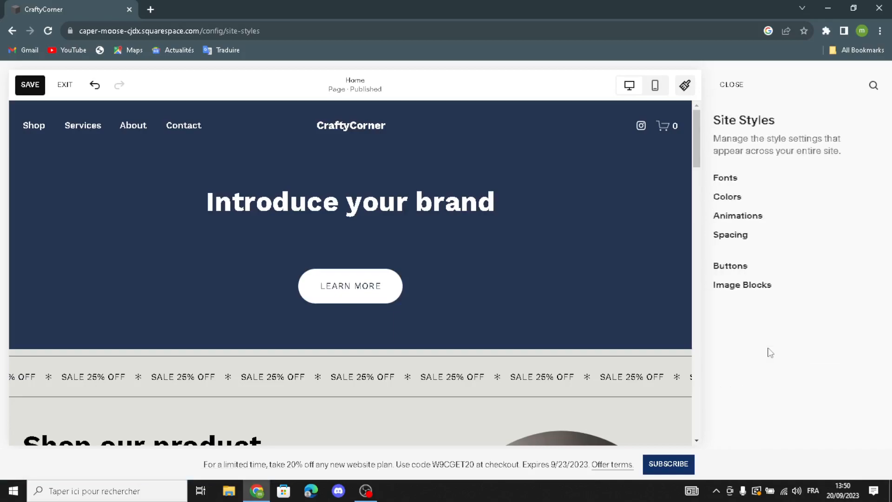
Step: Examine the image block styles from the Poster layout to the Collage layout, and close the site styles
{"action": "left_click", "coordinate": [733, 297]}
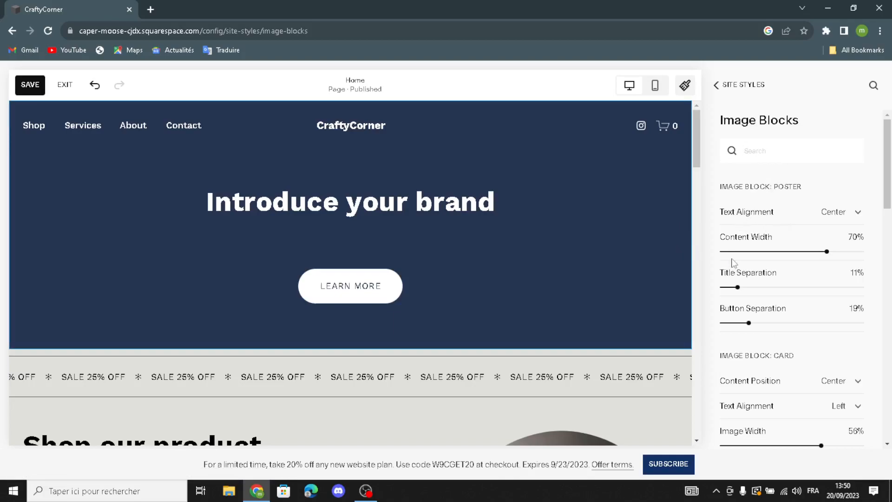
{"action": "left_click", "coordinate": [844, 212]}
{"action": "left_click", "coordinate": [846, 210]}
{"action": "scroll", "coordinate": [807, 337], "scroll_direction": "down", "scroll_amount": 1}
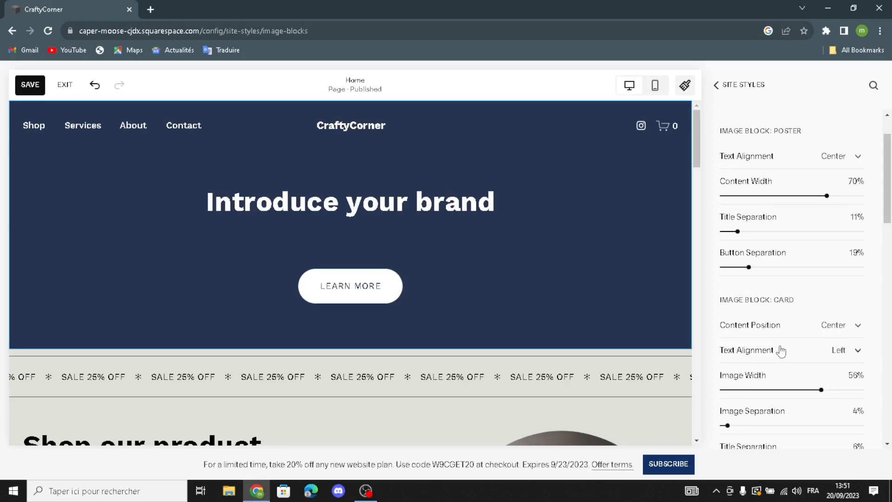
{"action": "scroll", "coordinate": [771, 409], "scroll_direction": "down", "scroll_amount": 3}
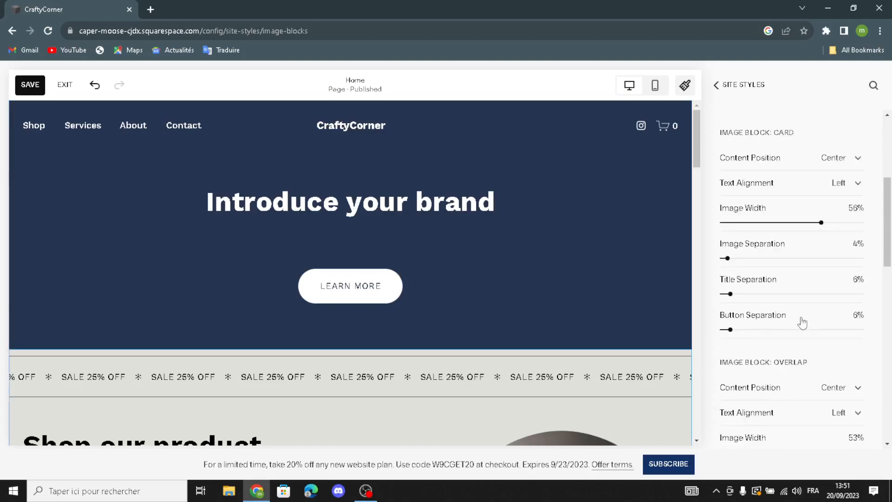
{"action": "scroll", "coordinate": [758, 418], "scroll_direction": "down", "scroll_amount": 7}
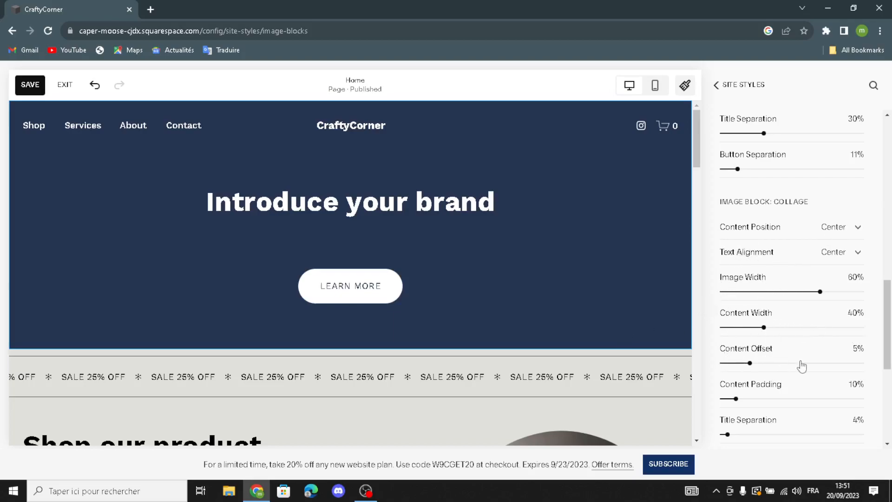
{"action": "left_click", "coordinate": [714, 84]}
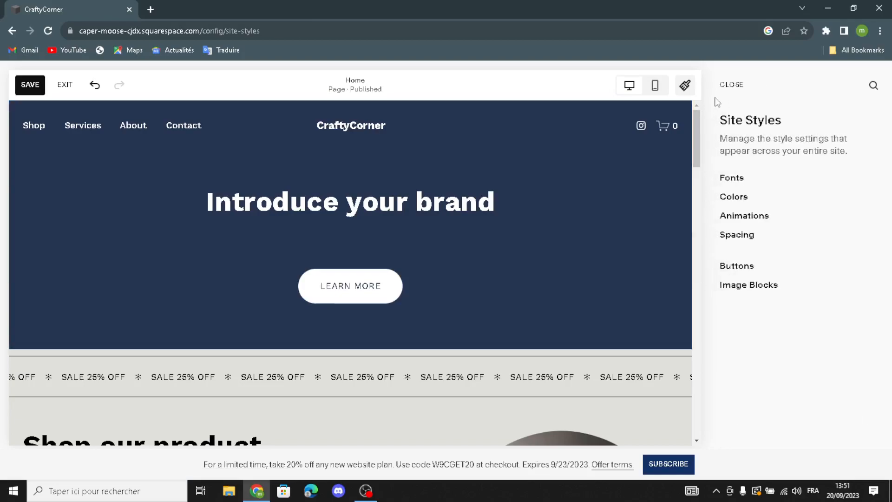
{"action": "left_click", "coordinate": [733, 86]}
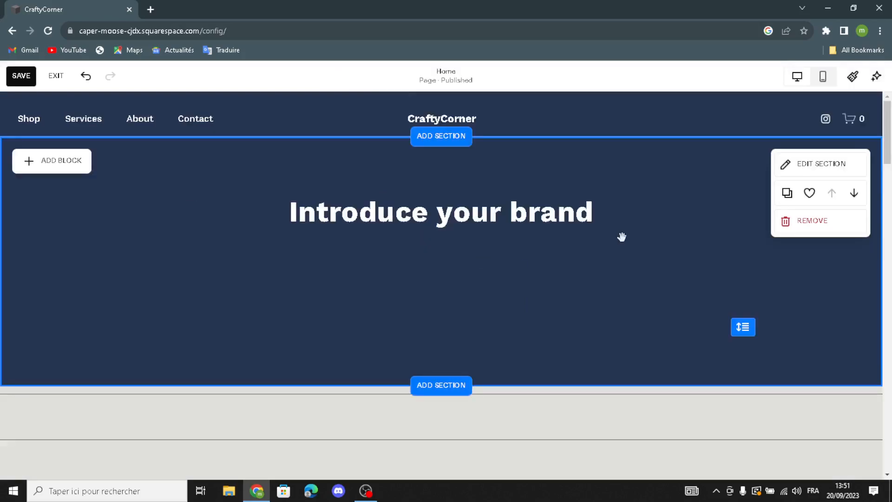
Step: Add the three-card "Upcoming events" section from the Events layouts above the "Introduce your brand" section
{"action": "left_click", "coordinate": [460, 138]}
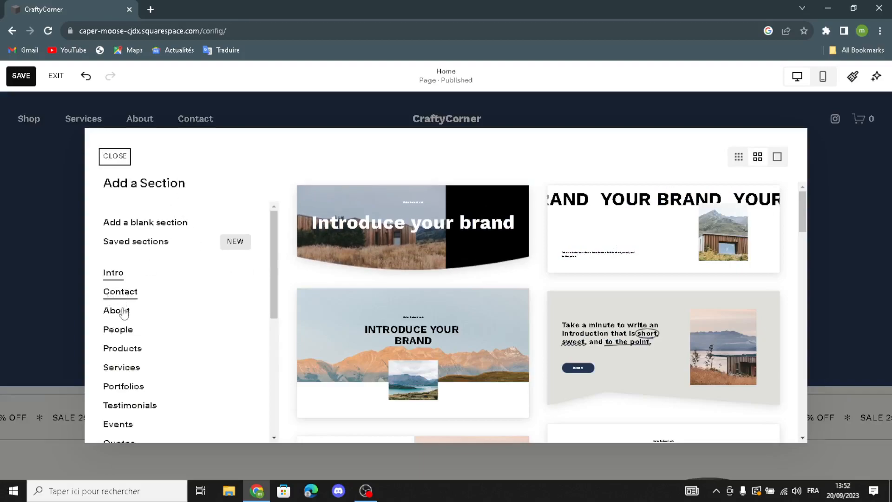
{"action": "scroll", "coordinate": [126, 320], "scroll_direction": "down", "scroll_amount": 1}
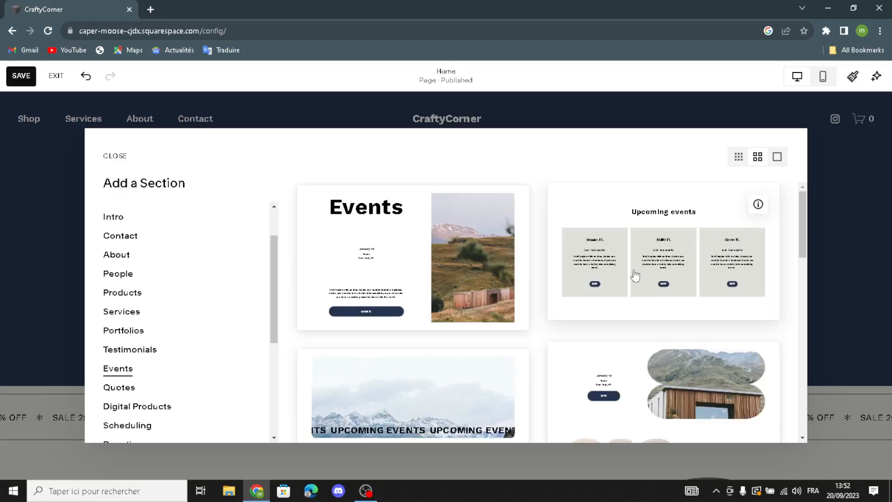
{"action": "left_click", "coordinate": [679, 274]}
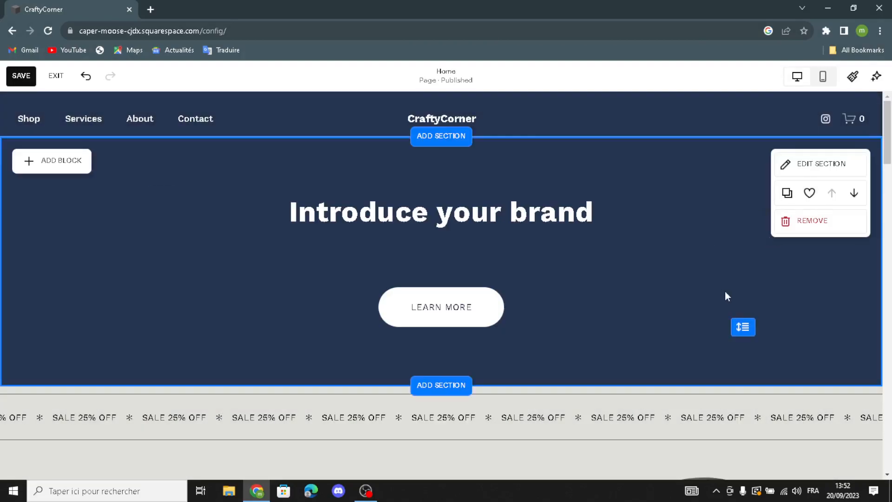
Step: Look over the home page sections and the block types available for the "Introduce your brand" section
{"action": "scroll", "coordinate": [726, 294], "scroll_direction": "down", "scroll_amount": 2}
{"action": "scroll", "coordinate": [726, 292], "scroll_direction": "up", "scroll_amount": 2}
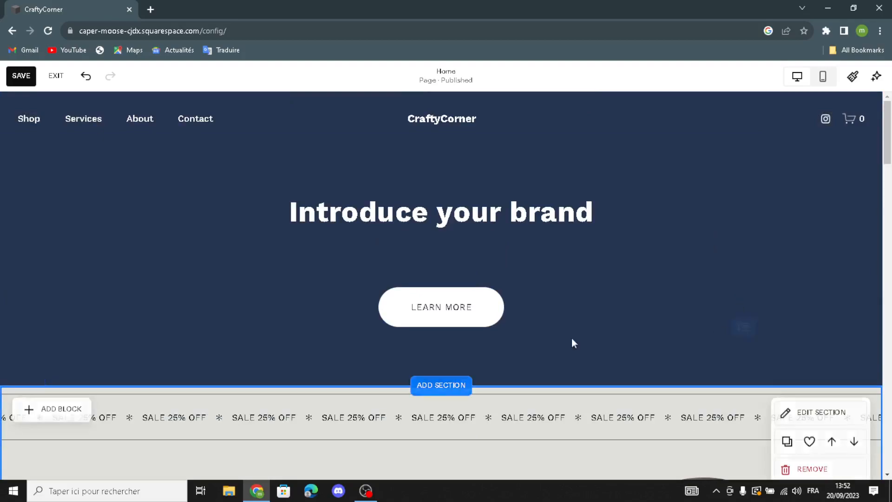
{"action": "scroll", "coordinate": [603, 294], "scroll_direction": "down", "scroll_amount": 1}
{"action": "scroll", "coordinate": [603, 294], "scroll_direction": "down", "scroll_amount": 3}
{"action": "scroll", "coordinate": [601, 293], "scroll_direction": "up", "scroll_amount": 4}
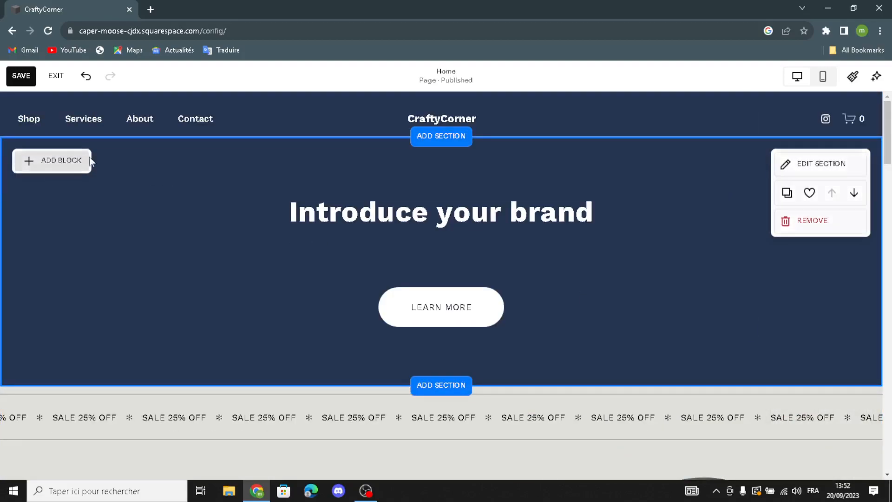
{"action": "left_click", "coordinate": [62, 162]}
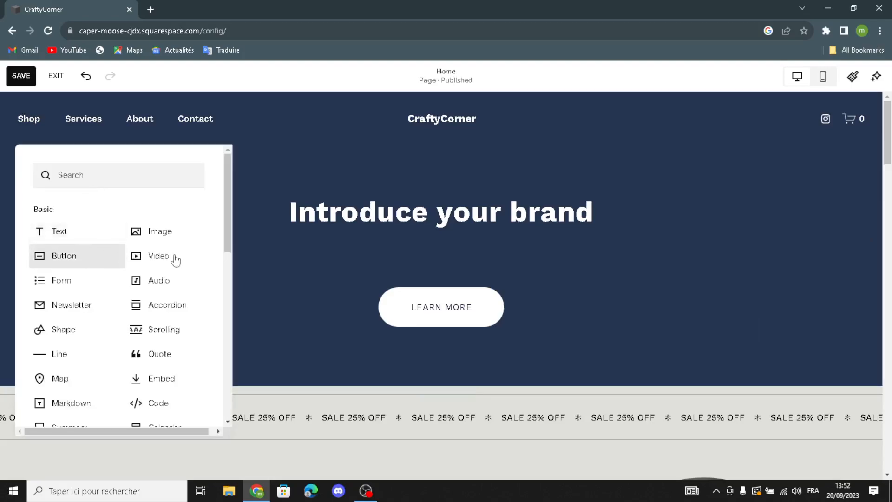
{"action": "scroll", "coordinate": [42, 230], "scroll_direction": "down", "scroll_amount": 5}
{"action": "left_click", "coordinate": [46, 233]}
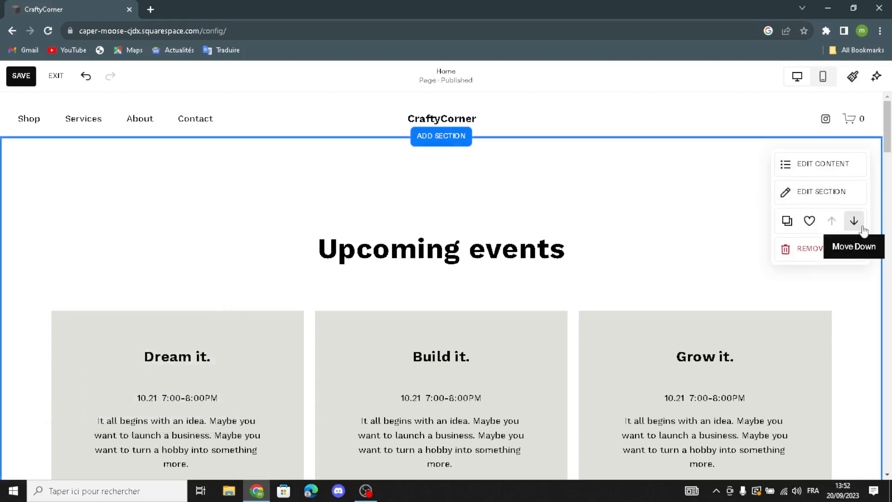
Step: Move the "Upcoming events" section below "Introduce your brand" and check the block types available in the brand section
{"action": "left_click", "coordinate": [862, 227]}
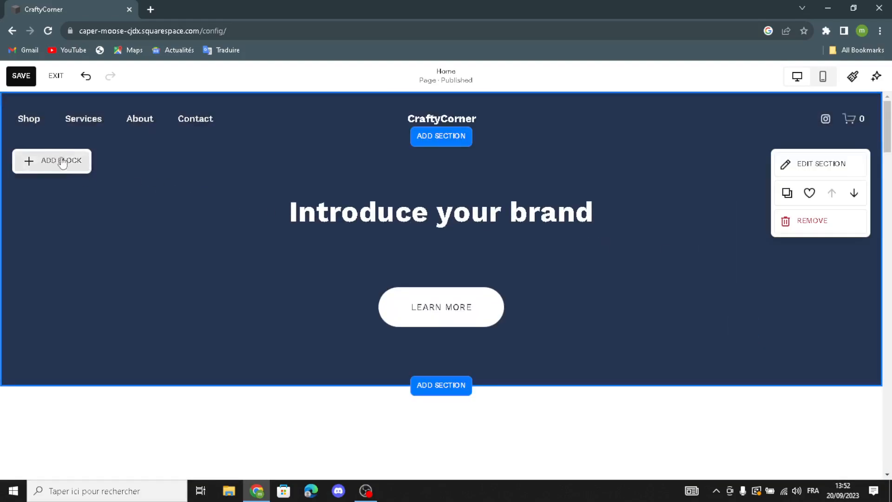
{"action": "left_click", "coordinate": [55, 160]}
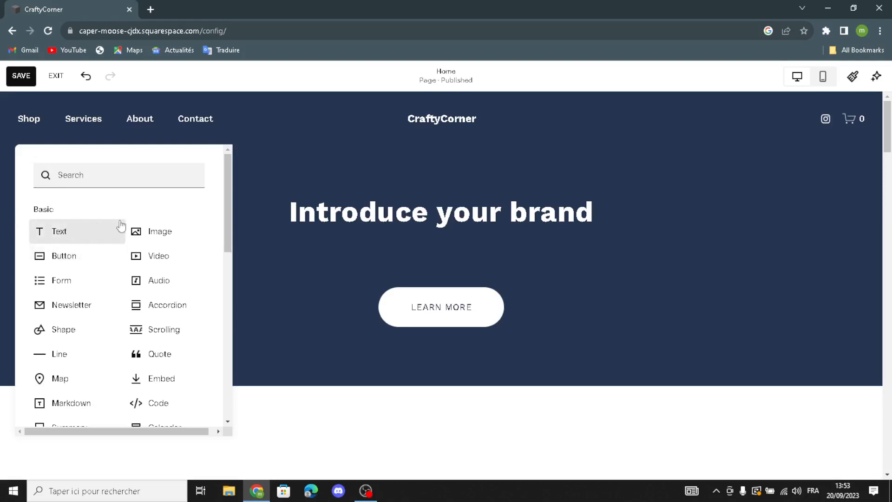
{"action": "left_click", "coordinate": [249, 274]}
Step: Add an Image block to the "Shop our product" section
{"action": "scroll", "coordinate": [316, 277], "scroll_direction": "down", "scroll_amount": 10}
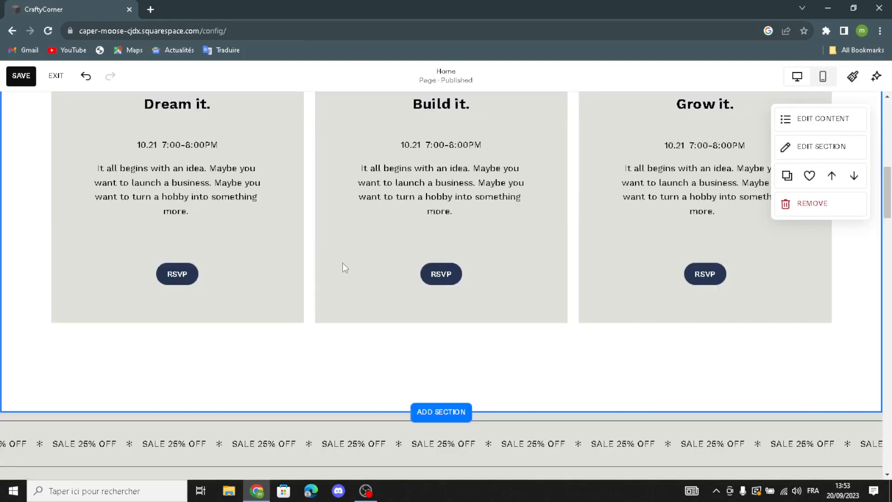
{"action": "scroll", "coordinate": [342, 263], "scroll_direction": "down", "scroll_amount": 7}
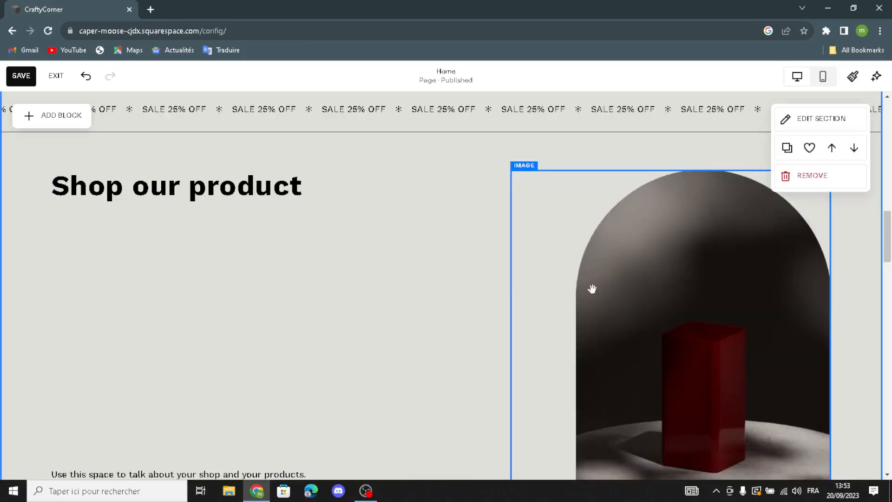
{"action": "scroll", "coordinate": [608, 293], "scroll_direction": "down", "scroll_amount": 4}
{"action": "scroll", "coordinate": [321, 270], "scroll_direction": "up", "scroll_amount": 1}
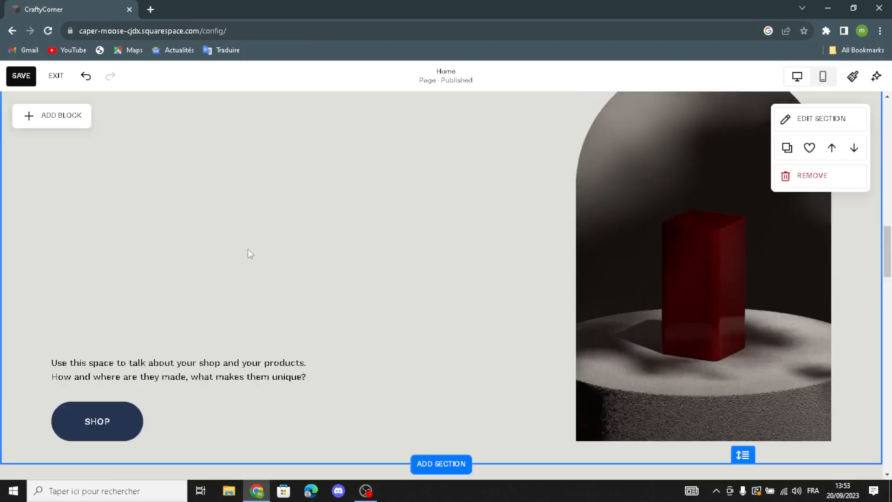
{"action": "left_click", "coordinate": [64, 116]}
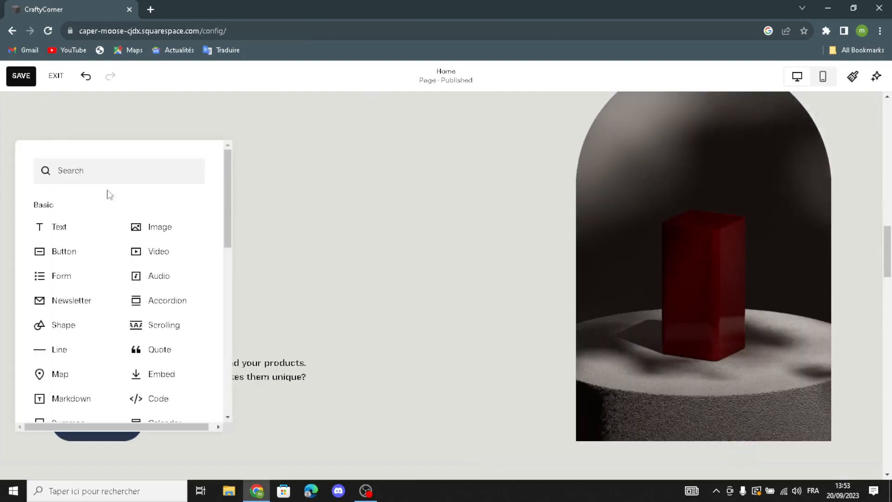
{"action": "left_click", "coordinate": [166, 233]}
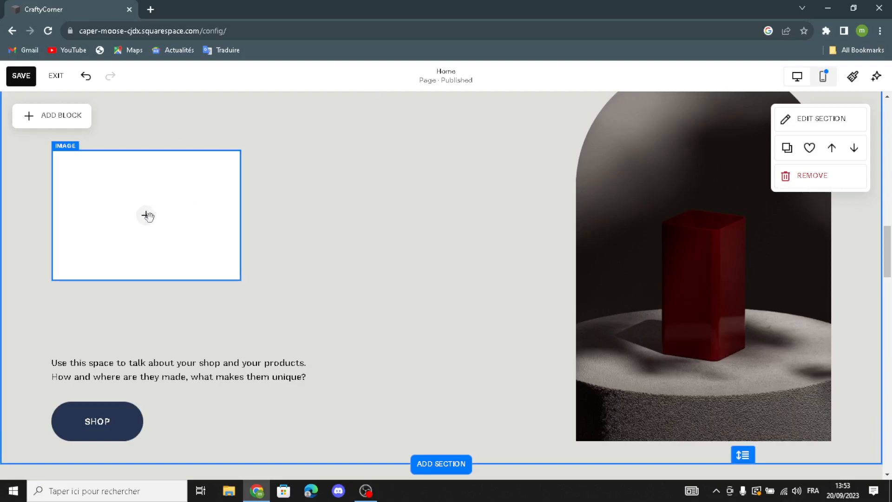
Step: Fill the new Image block with the free stock photo of hands painting white discs, searching "art and craft", and enlarge the block slightly
{"action": "left_click_drag", "start_coordinate": [147, 216], "coordinate": [146, 220]}
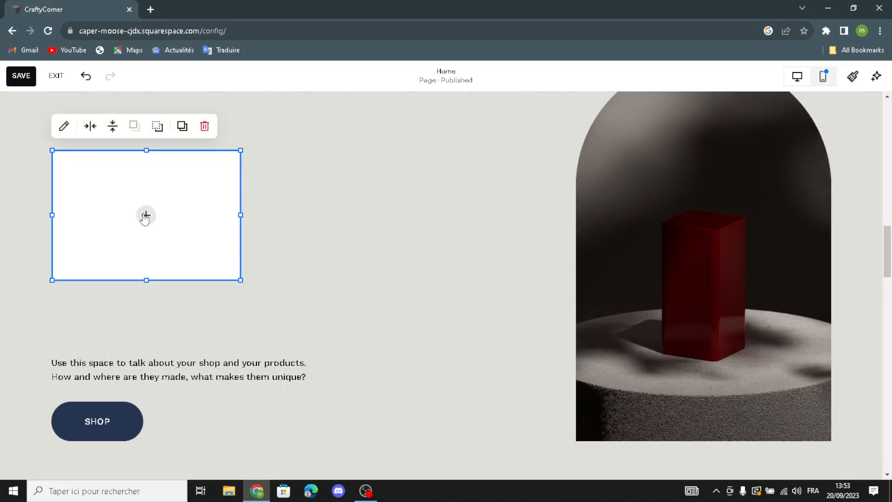
{"action": "left_click", "coordinate": [146, 215]}
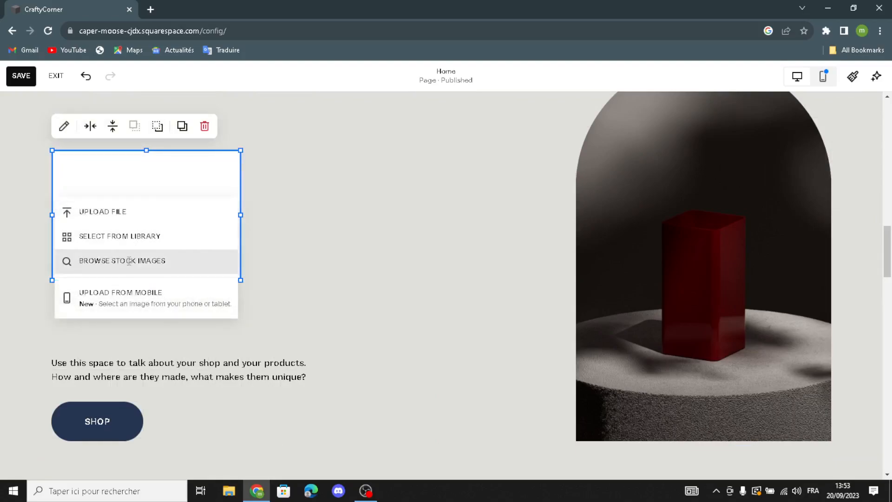
{"action": "left_click", "coordinate": [129, 261]}
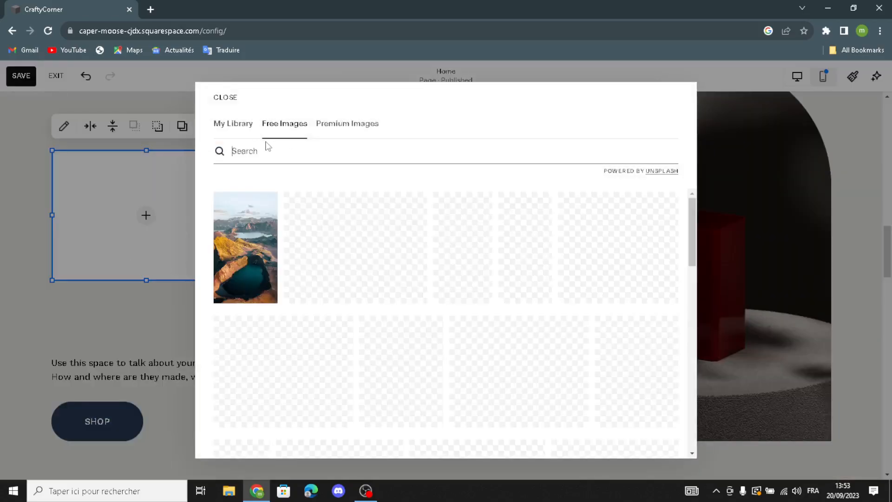
{"action": "type", "text": "ar"}
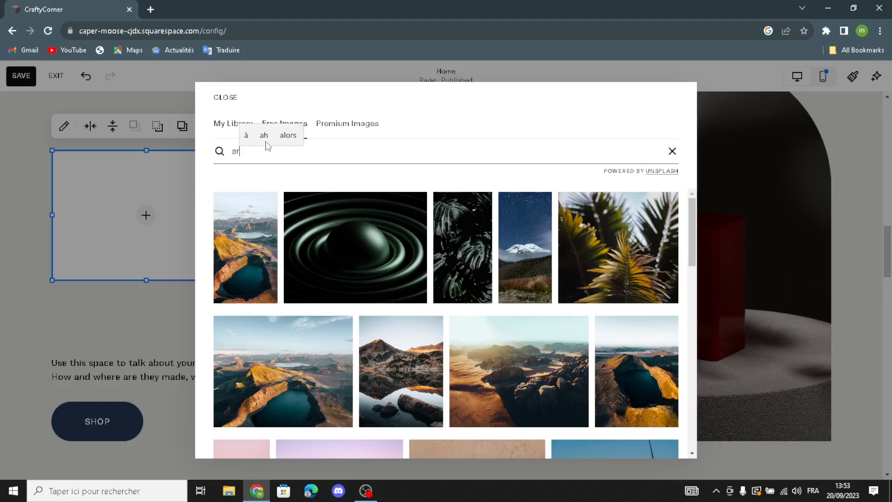
{"action": "type", "text": "t and craft"}
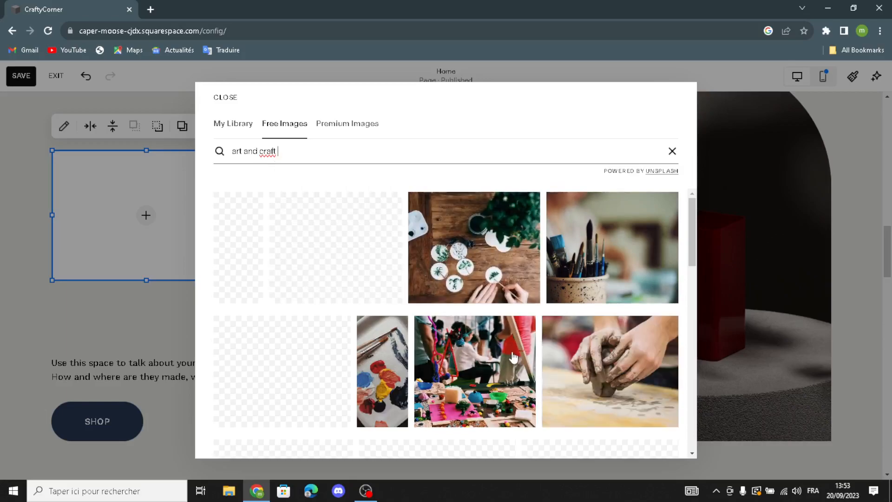
{"action": "left_click", "coordinate": [493, 268]}
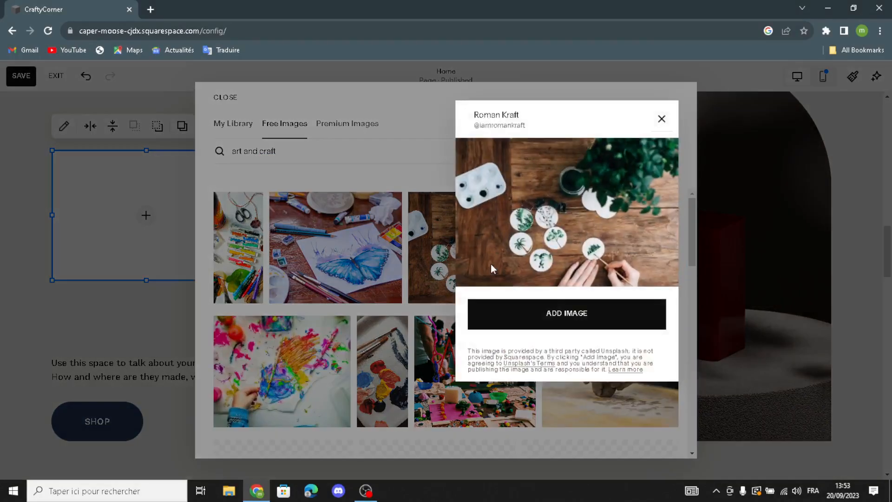
{"action": "left_click", "coordinate": [518, 309]}
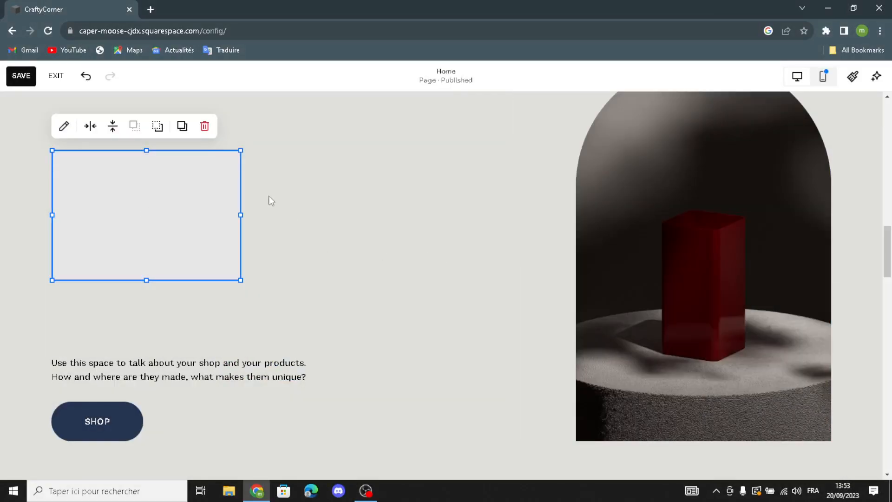
{"action": "left_click_drag", "start_coordinate": [241, 152], "coordinate": [246, 203]}
{"action": "left_click_drag", "start_coordinate": [253, 132], "coordinate": [293, 143]}
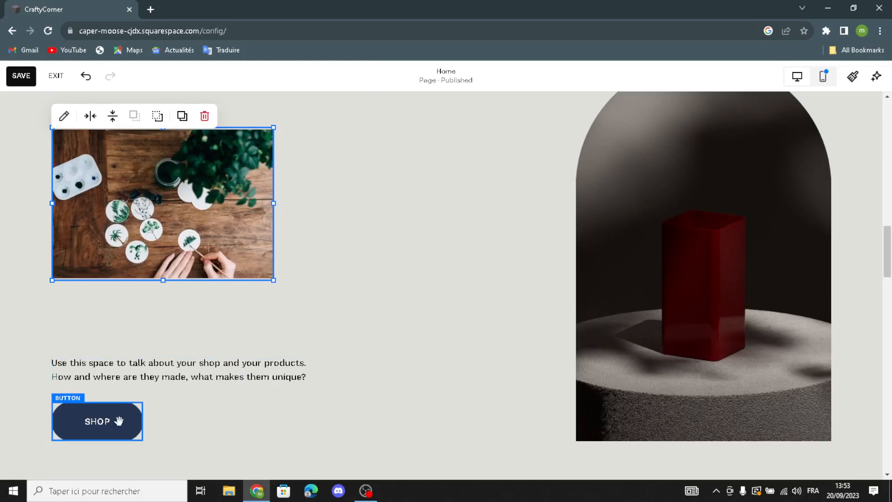
Step: Check the Shop button's style choices and its text and link settings in the "Shop our product" section
{"action": "left_click", "coordinate": [99, 437]}
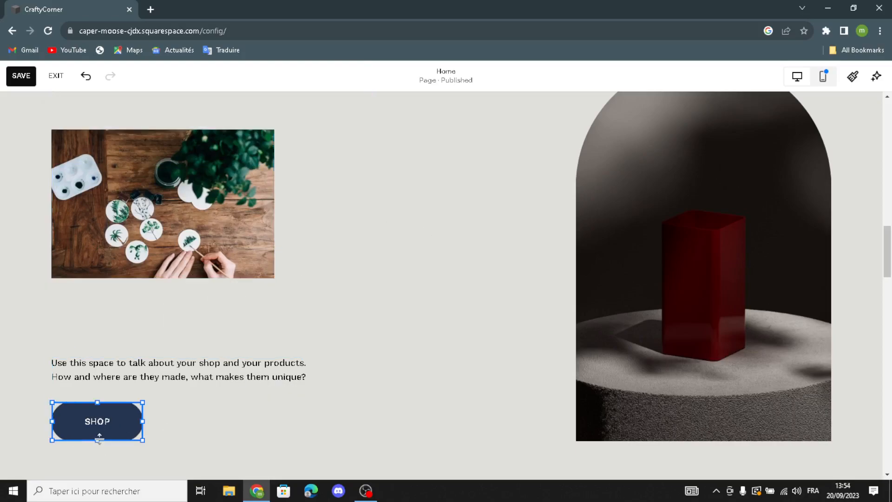
{"action": "left_click", "coordinate": [97, 378]}
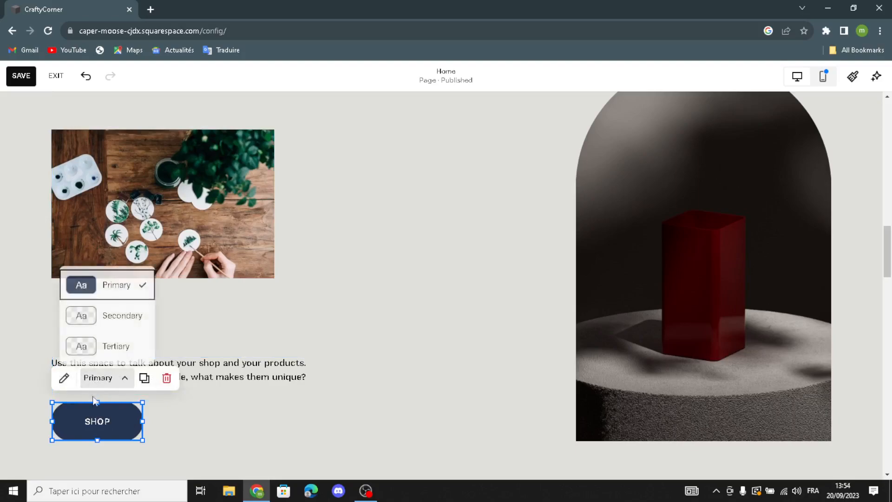
{"action": "left_click", "coordinate": [142, 397]}
{"action": "left_click", "coordinate": [107, 415]}
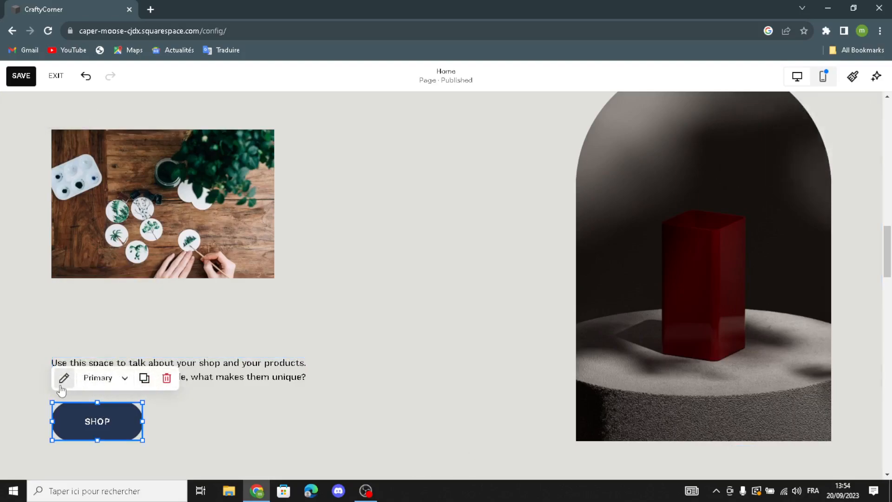
{"action": "left_click", "coordinate": [63, 378]}
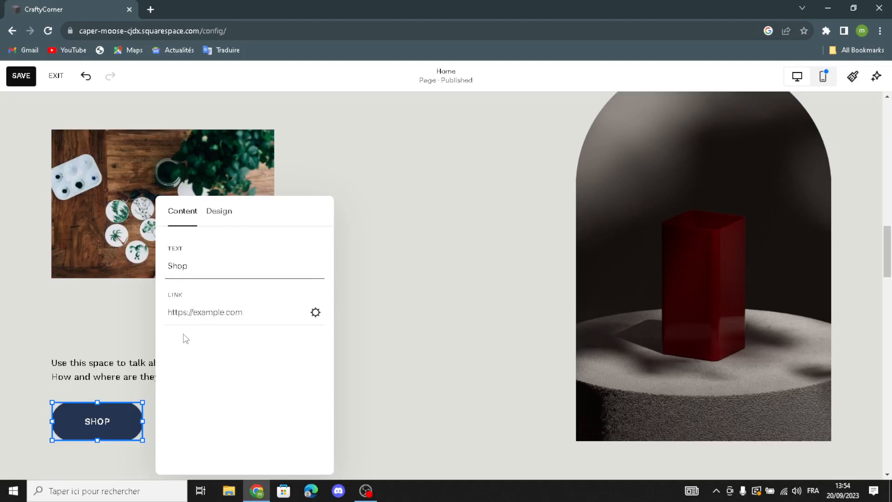
{"action": "left_click", "coordinate": [58, 297]}
{"action": "left_click", "coordinate": [59, 376]}
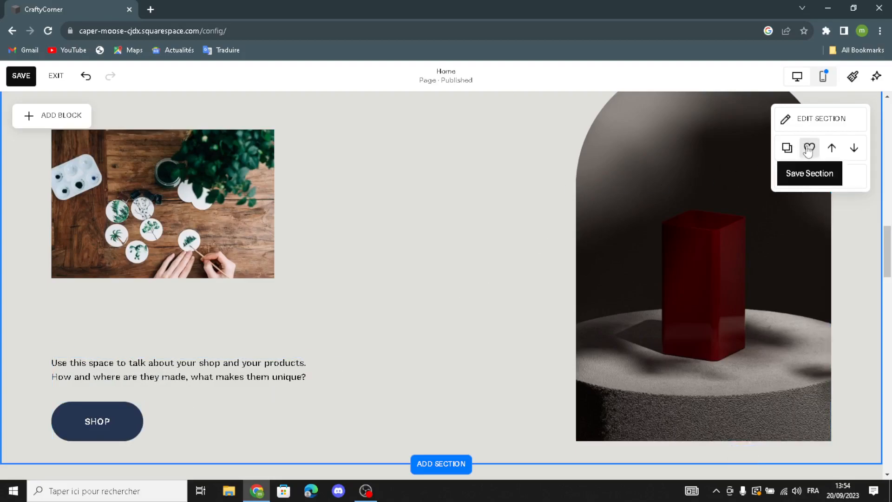
Step: Look over the format, background and color settings of the "Shop our product" section
{"action": "left_click", "coordinate": [831, 122]}
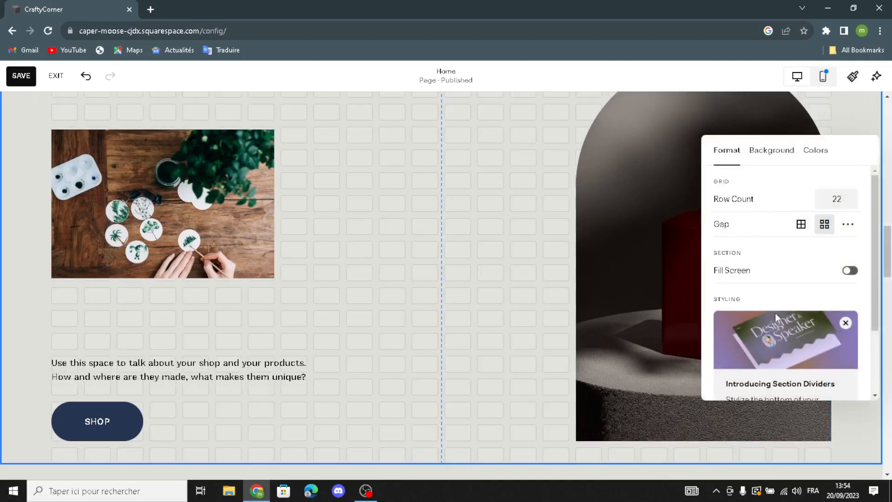
{"action": "scroll", "coordinate": [805, 295], "scroll_direction": "down", "scroll_amount": 1}
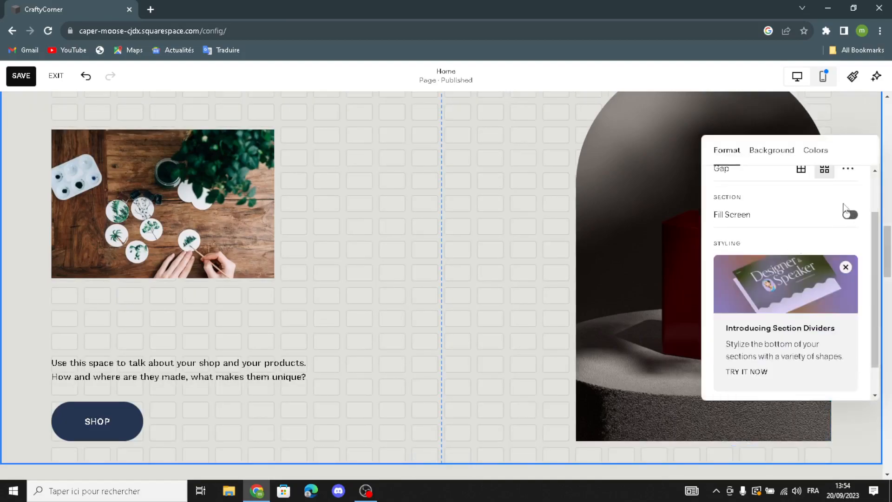
{"action": "scroll", "coordinate": [772, 289], "scroll_direction": "down", "scroll_amount": 1}
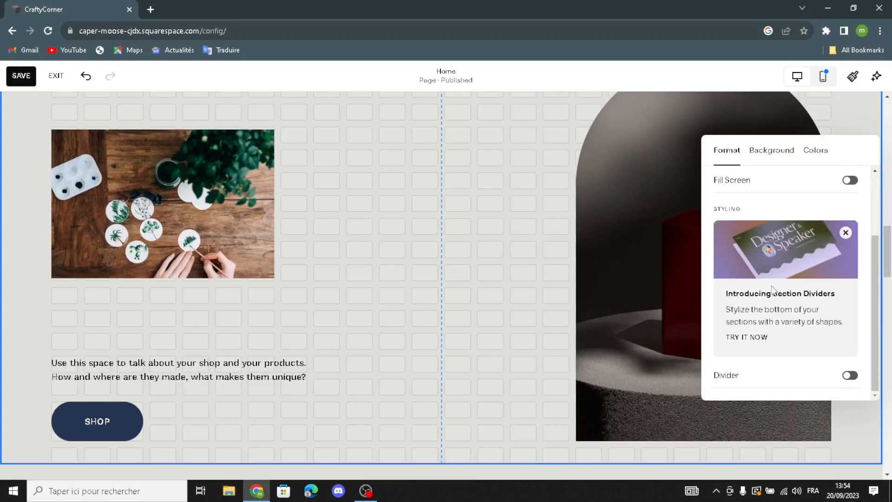
{"action": "left_click", "coordinate": [774, 158]}
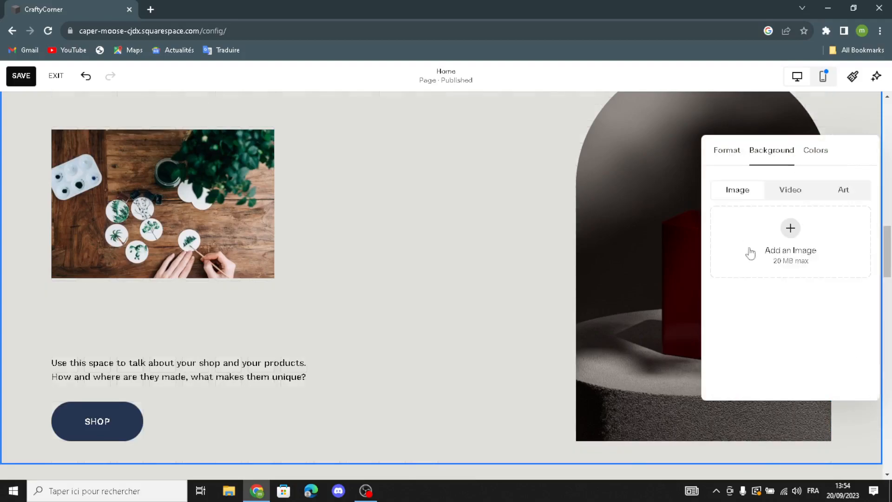
{"action": "left_click", "coordinate": [816, 154]}
{"action": "left_click", "coordinate": [725, 152]}
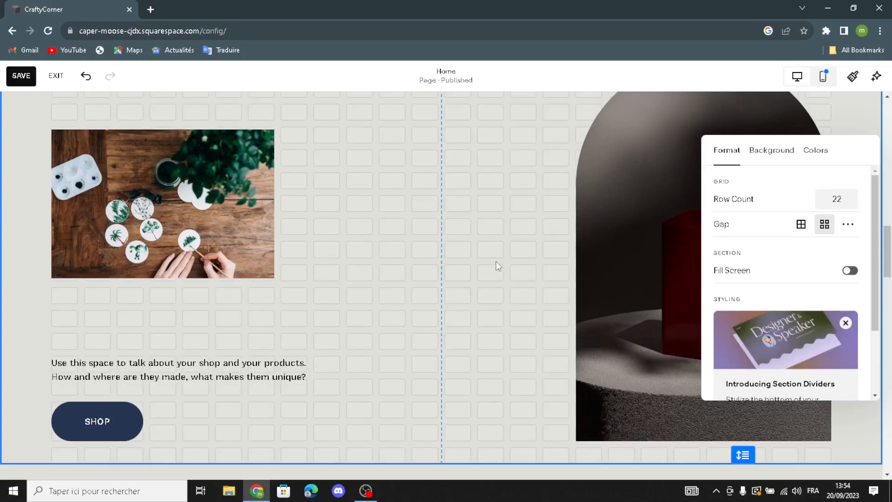
{"action": "left_click", "coordinate": [869, 124]}
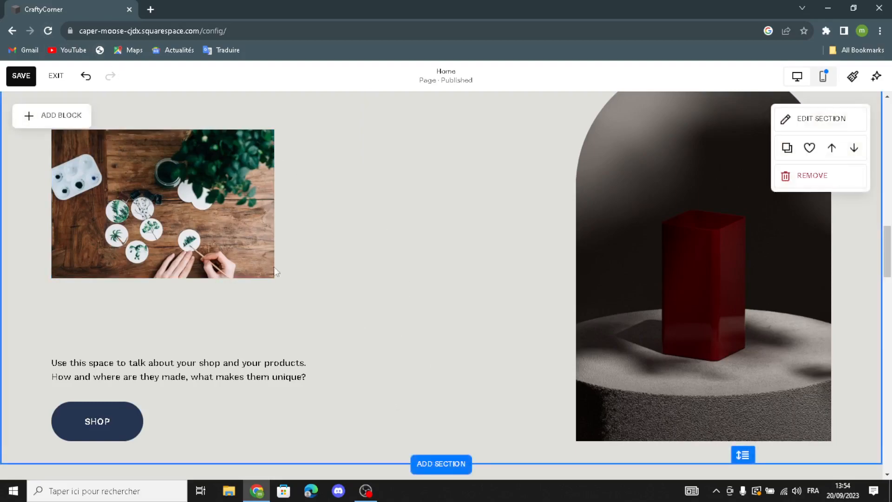
Step: Save the changes to the home page
{"action": "left_click", "coordinate": [21, 76]}
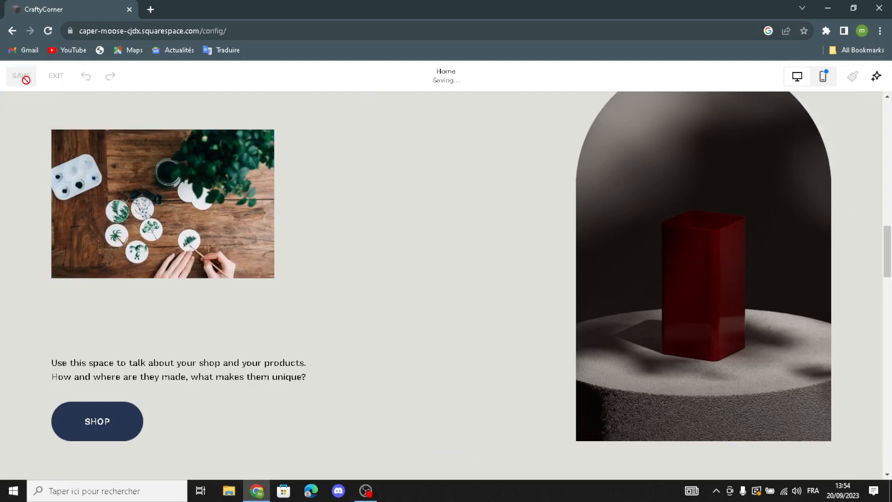